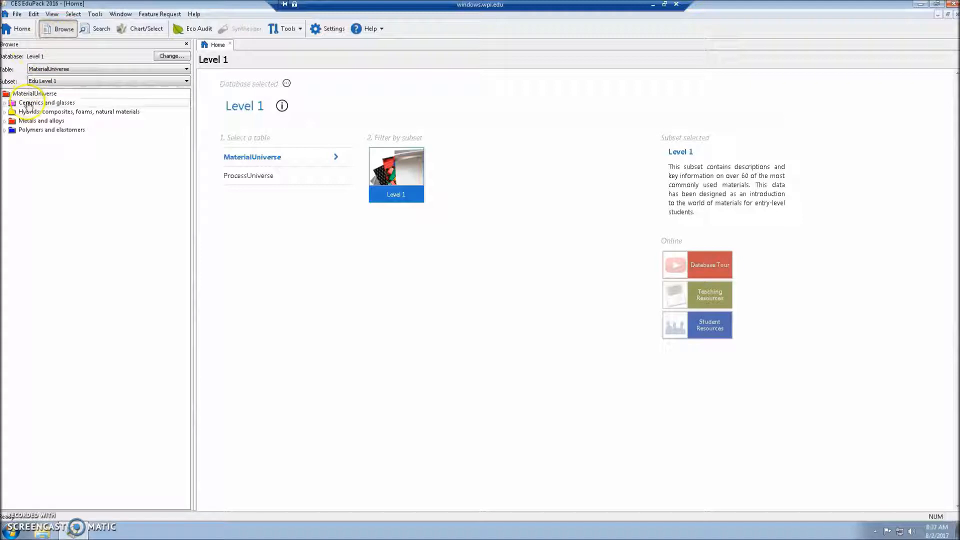
# Step: Expand the Ceramics and glasses folder and its Glasses subfolder in the MaterialUniverse tree
pyautogui.doubleClick(28, 105)
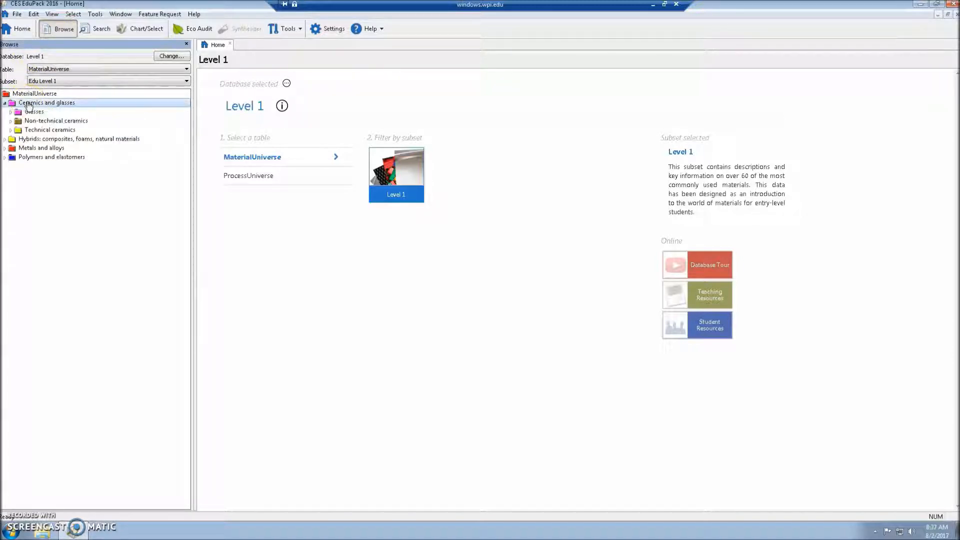
pyautogui.click(42, 112)
pyautogui.doubleClick(43, 112)
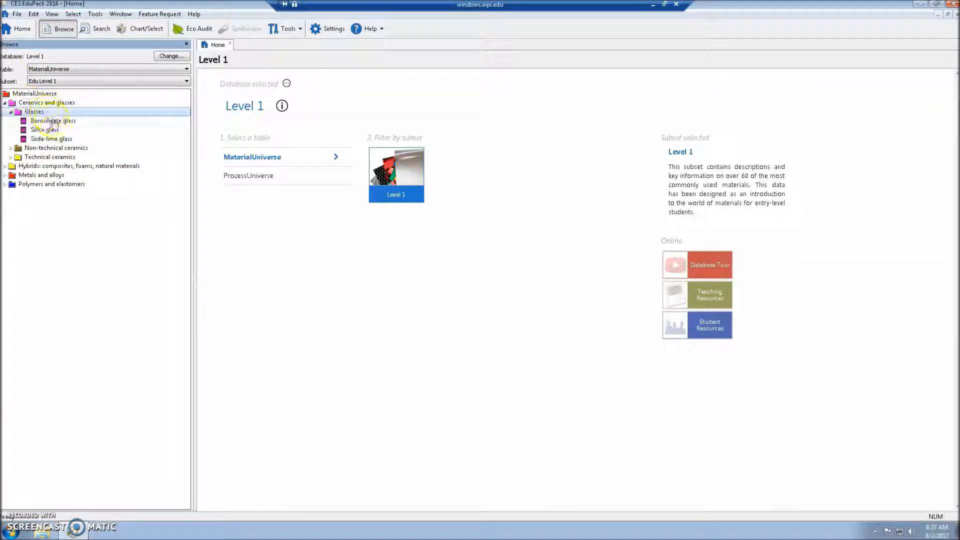
# Step: Open the Aluminum alloys datasheet from the Non-ferrous group of Metals and alloys
pyautogui.click(42, 175)
pyautogui.doubleClick(42, 175)
pyautogui.click(41, 193)
pyautogui.doubleClick(41, 193)
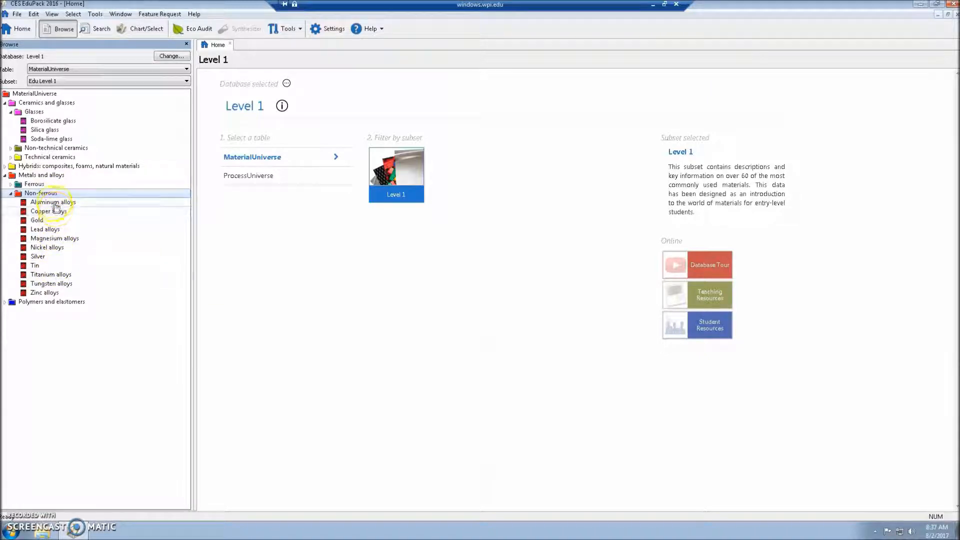
pyautogui.doubleClick(54, 203)
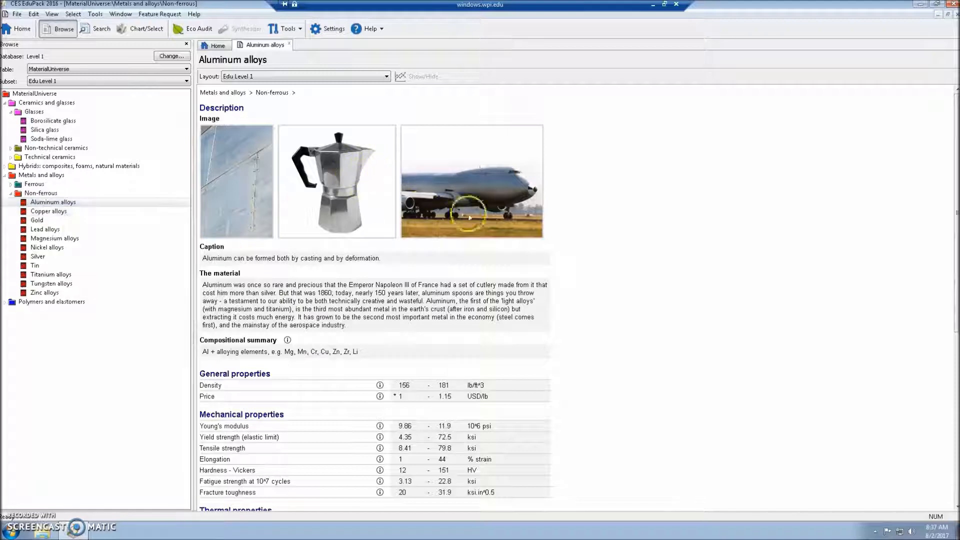
# Step: Examine the Aluminum alloys datasheet from the description through the mechanical, thermal and eco properties to the typical uses
pyautogui.scroll(-1, 649, 199)
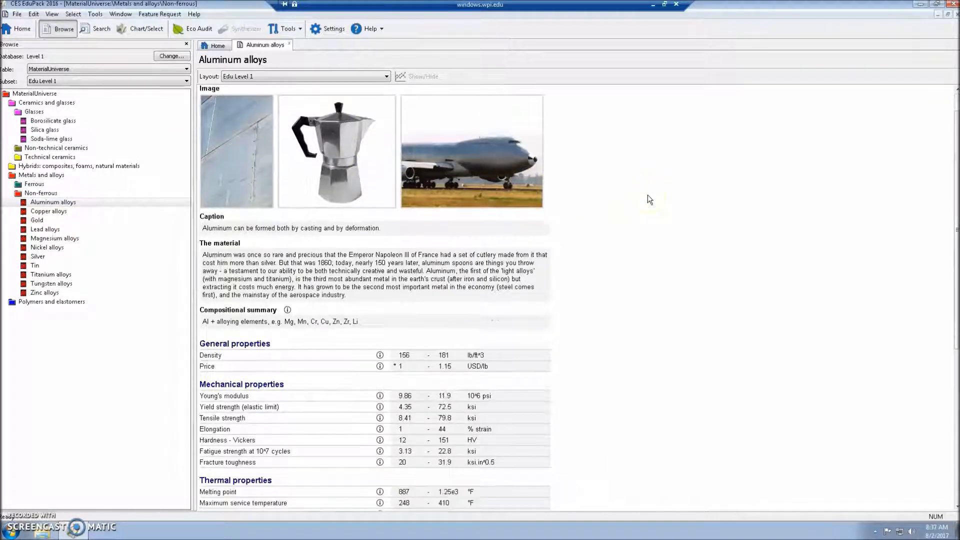
pyautogui.scroll(-2, 648, 199)
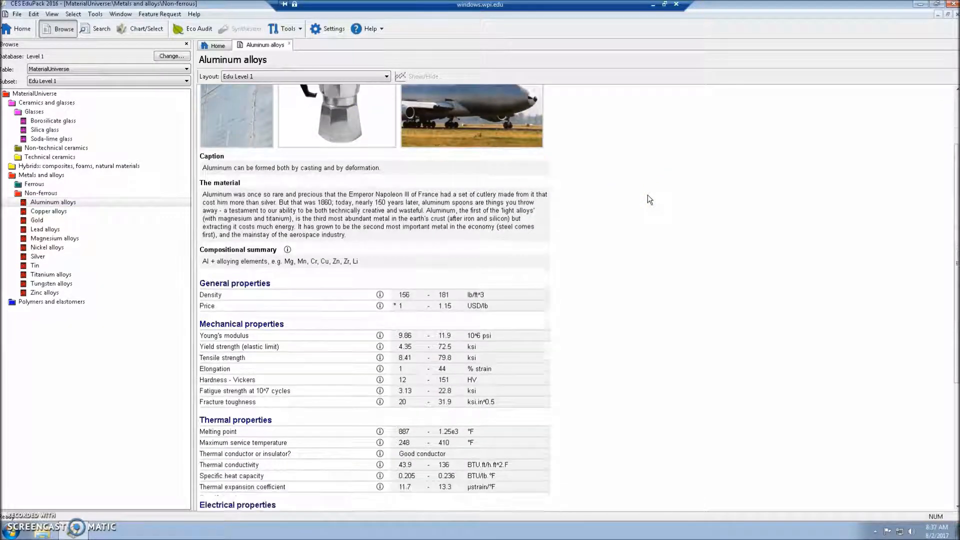
pyautogui.scroll(-1, 649, 200)
pyautogui.scroll(-3, 649, 199)
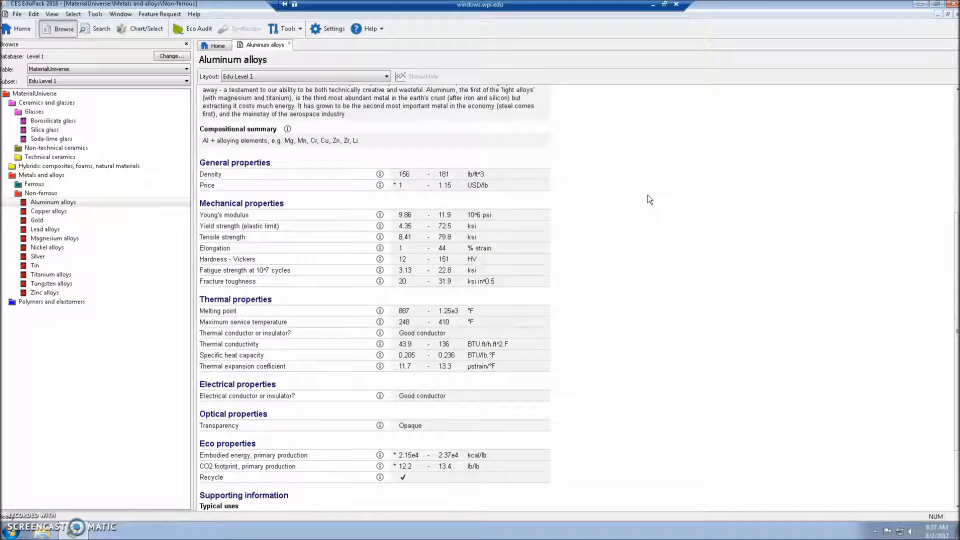
pyautogui.scroll(-1, 649, 199)
pyautogui.scroll(-1, 649, 199)
pyautogui.scroll(-1, 649, 200)
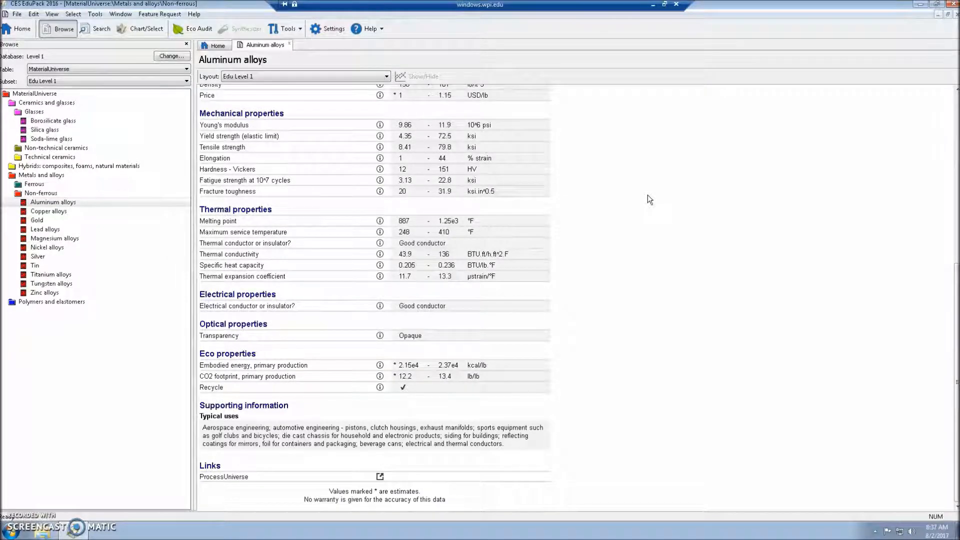
pyautogui.scroll(1, 650, 200)
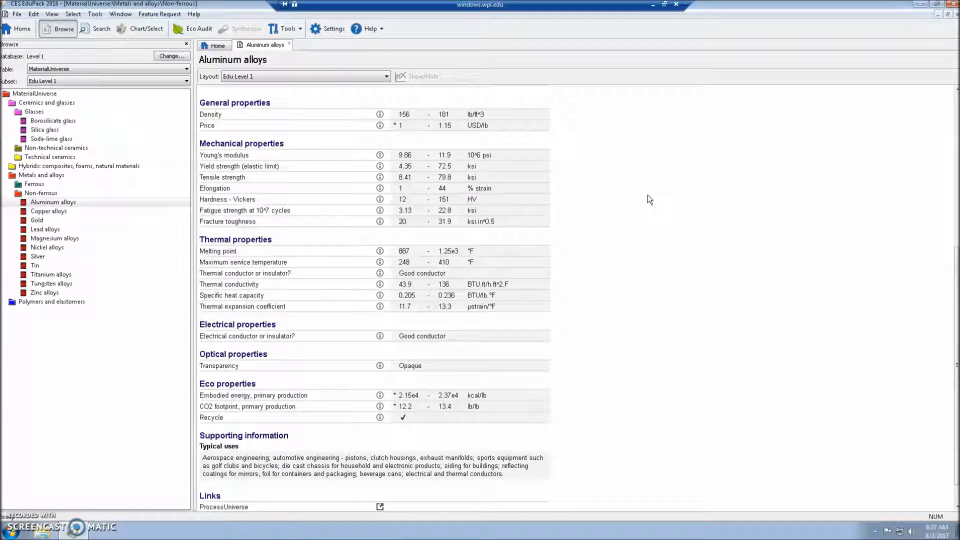
# Step: View the science note for Young's modulus in an enlarged window through to its further reading, and close it
pyautogui.click(380, 156)
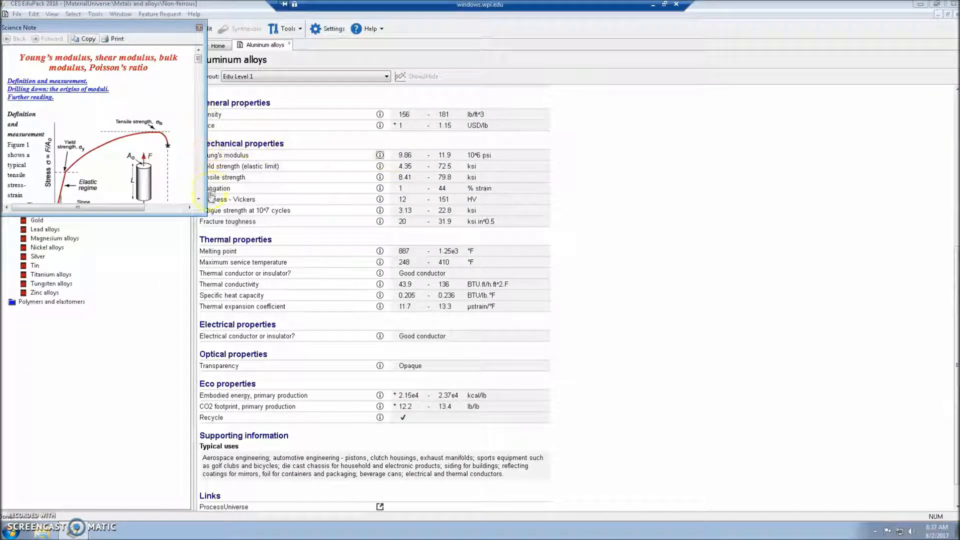
pyautogui.moveTo(206, 215); pyautogui.dragTo(354, 327)
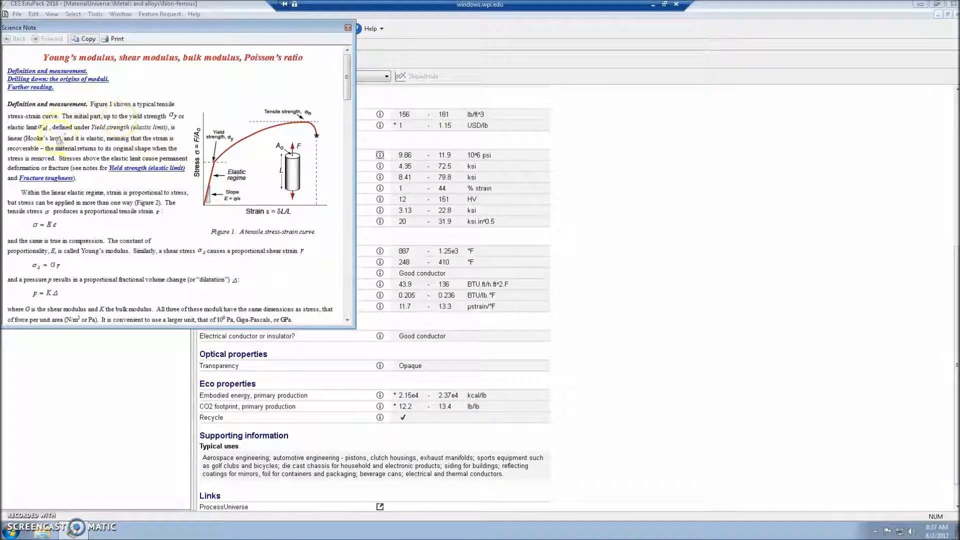
pyautogui.moveTo(348, 73); pyautogui.dragTo(350, 293)
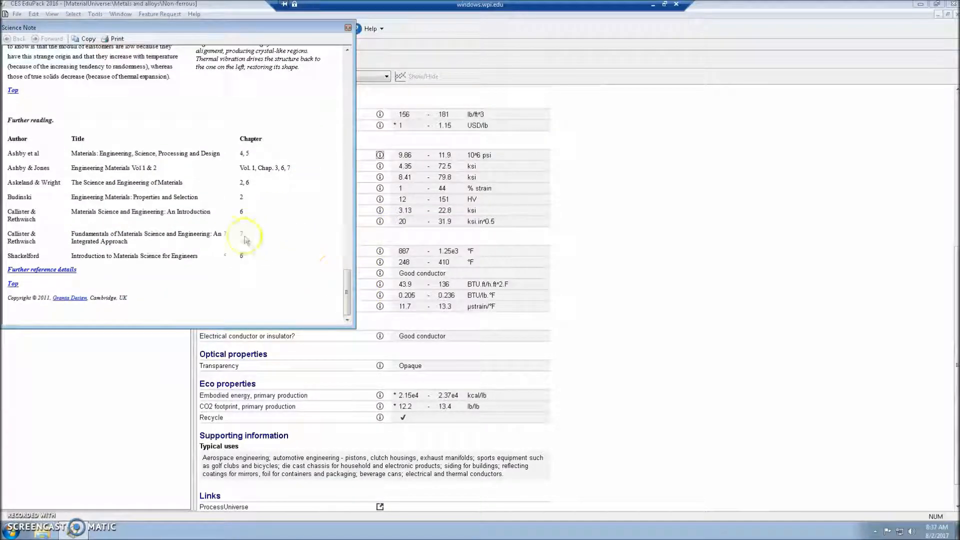
pyautogui.click(348, 28)
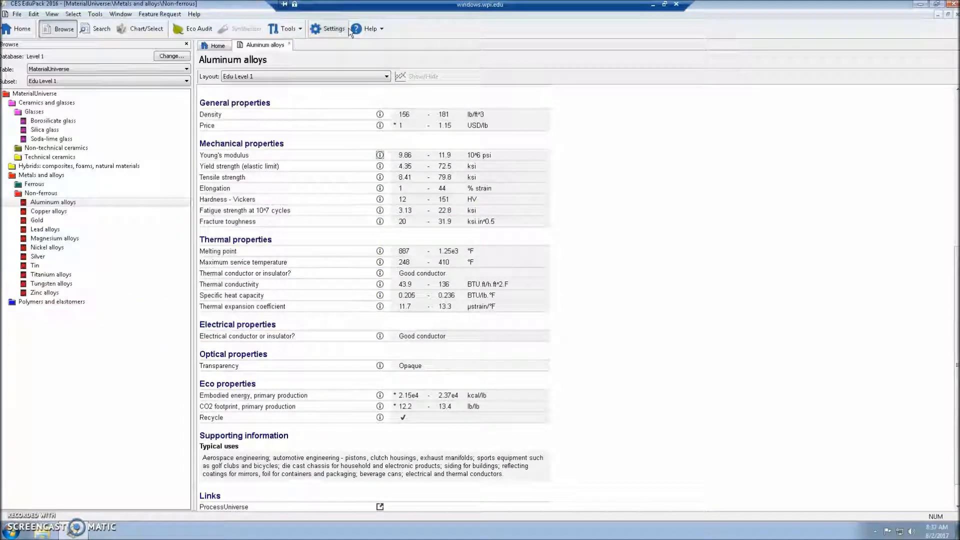
# Step: Open the Magnesium alloys datasheet from the Non-ferrous group and look over its description
pyautogui.doubleClick(70, 240)
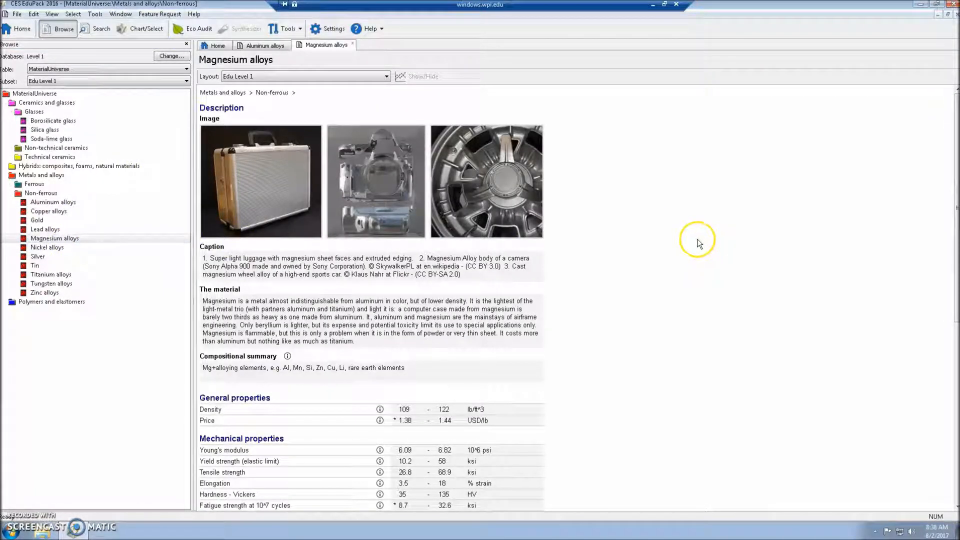
pyautogui.scroll(-1, 704, 241)
pyautogui.moveTo(956, 190); pyautogui.dragTo(915, 156)
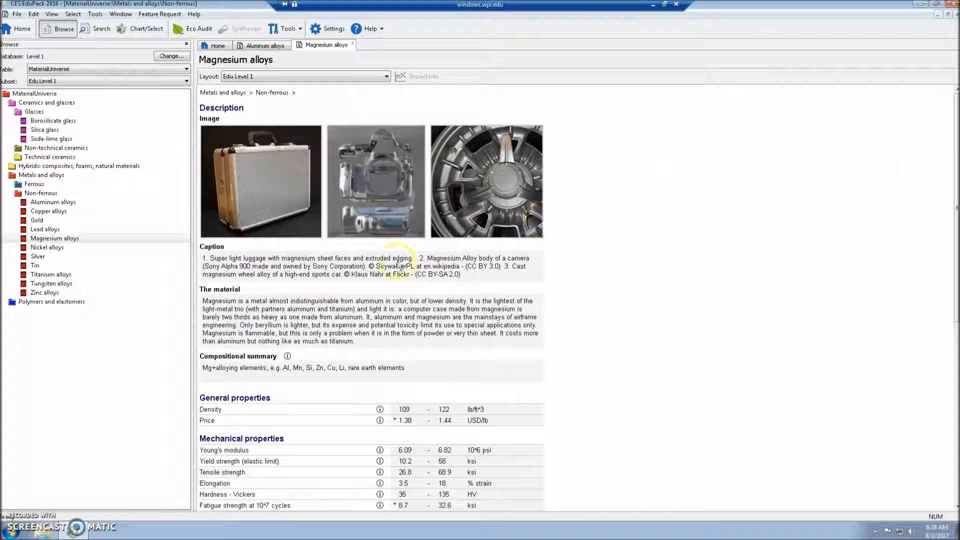
# Step: Search the database for "aluminum" and expand both the MaterialUniverse and ProcessUniverse results
pyautogui.click(94, 30)
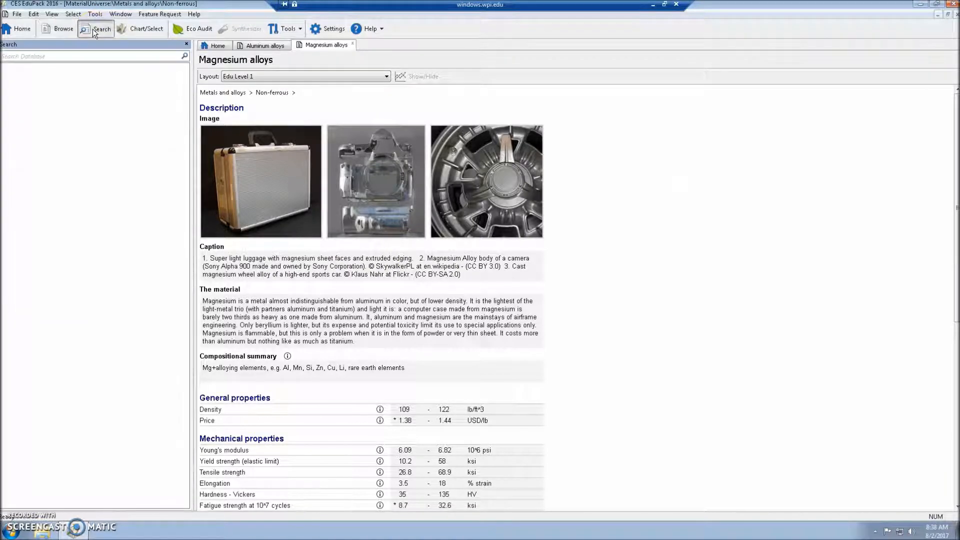
pyautogui.click(85, 56)
pyautogui.write('aluminum')
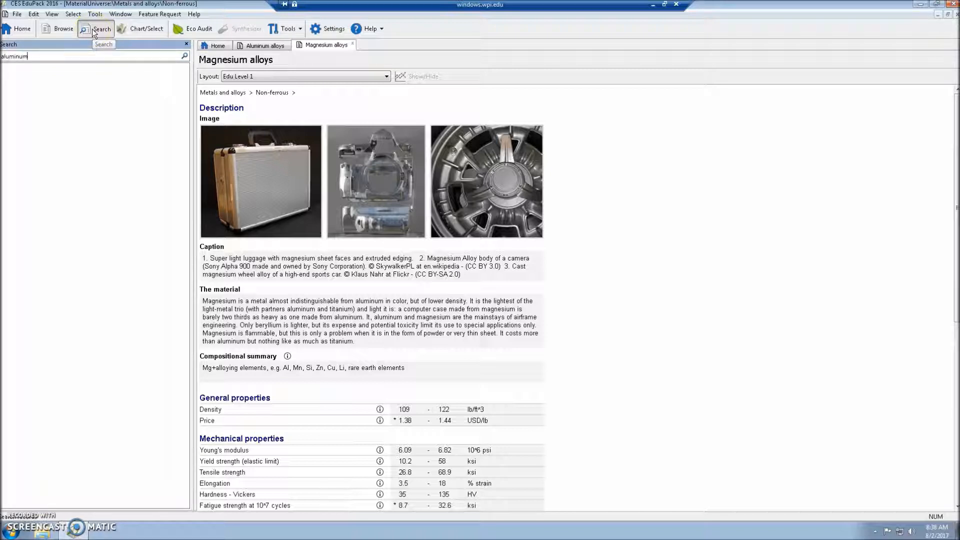
pyautogui.press('Return')
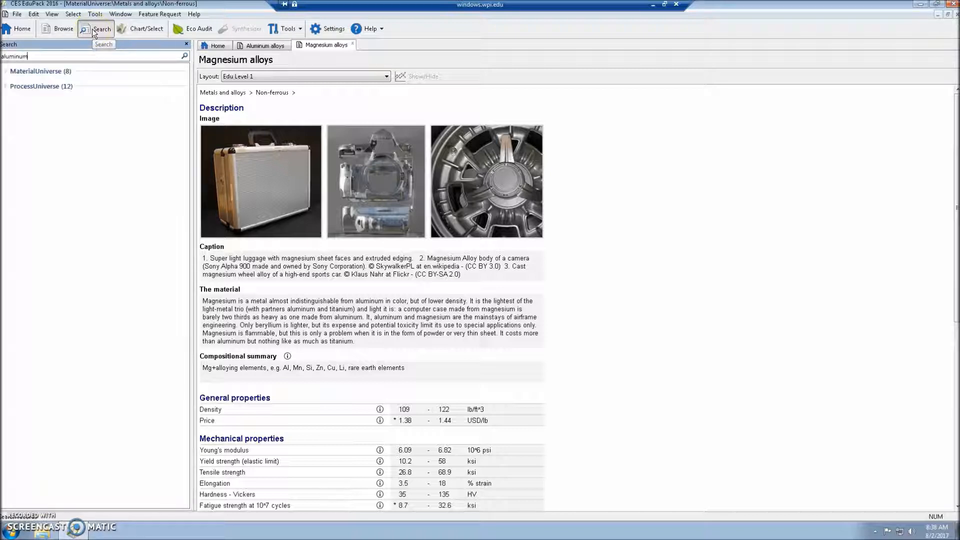
pyautogui.doubleClick(35, 71)
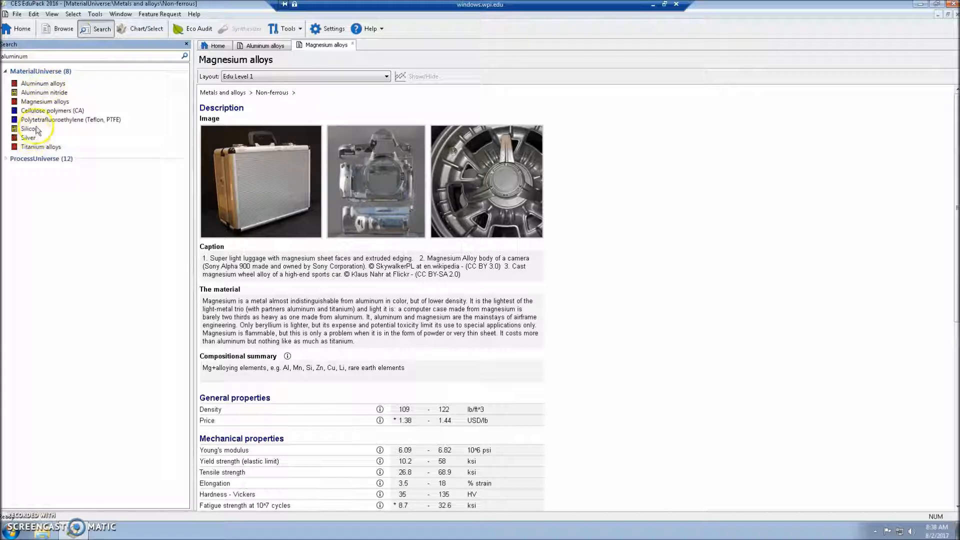
pyautogui.doubleClick(33, 160)
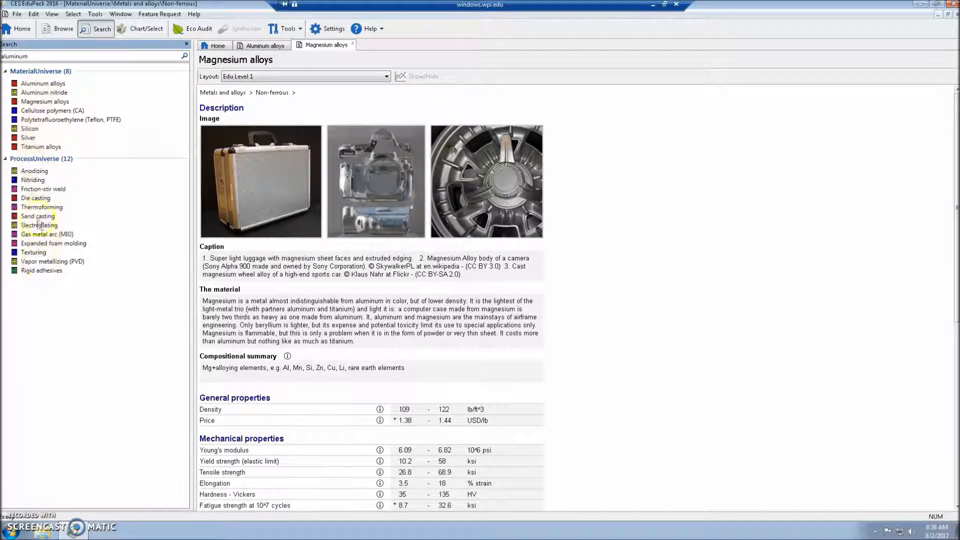
# Step: Start a selection project from a custom MaterialUniverse subset that excludes Polymers and elastomers
pyautogui.click(134, 33)
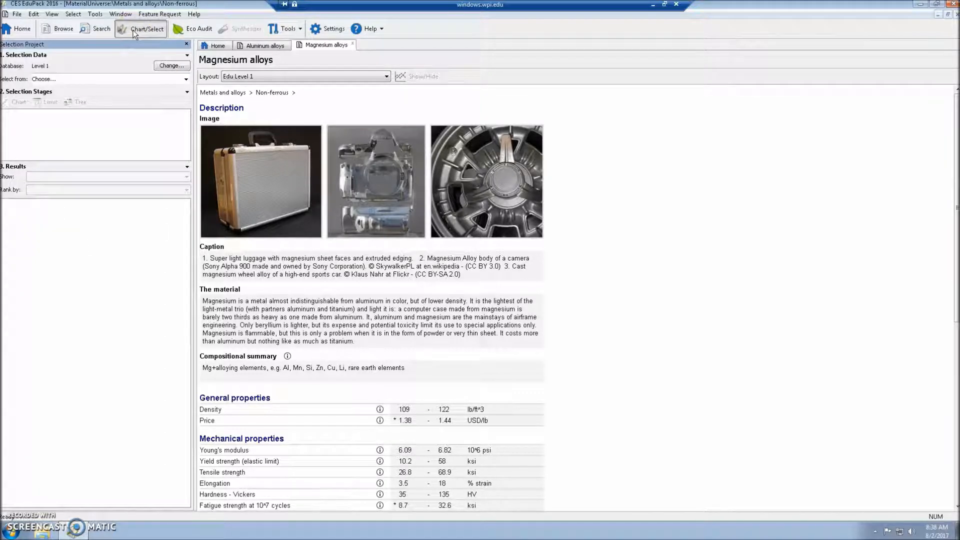
pyautogui.click(149, 78)
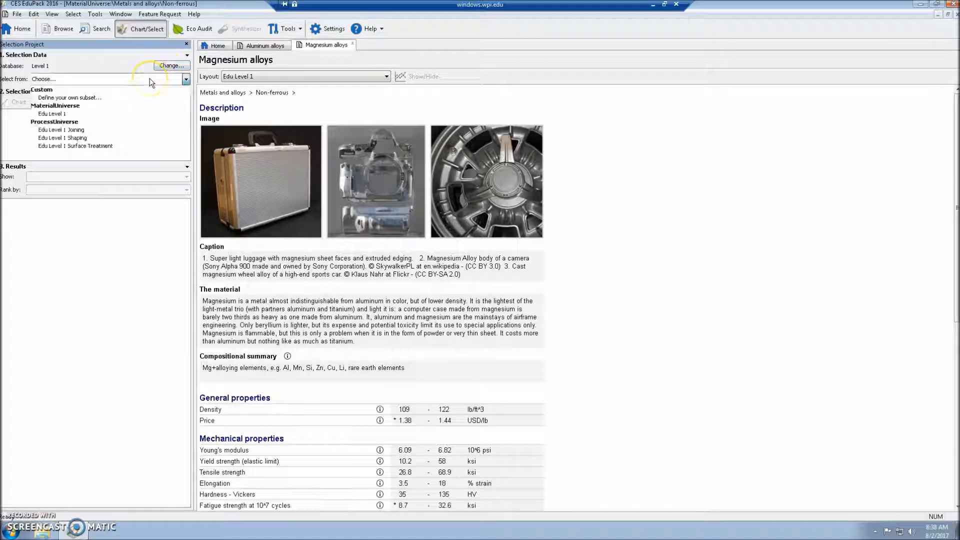
pyautogui.click(94, 96)
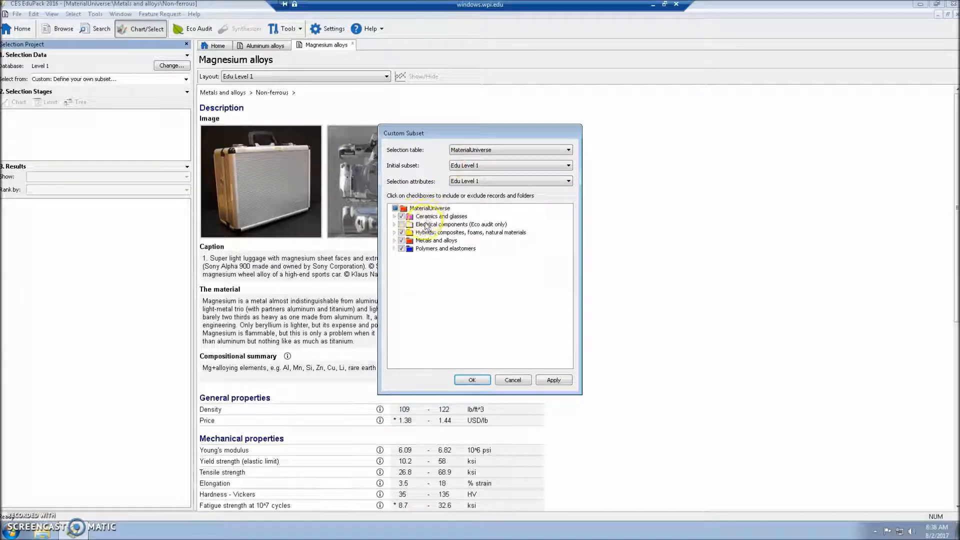
pyautogui.click(401, 249)
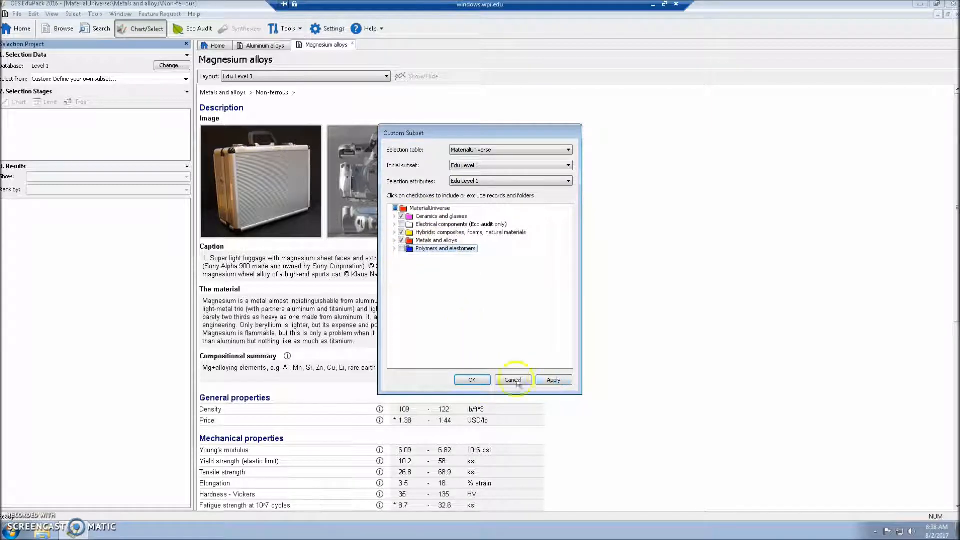
pyautogui.click(478, 380)
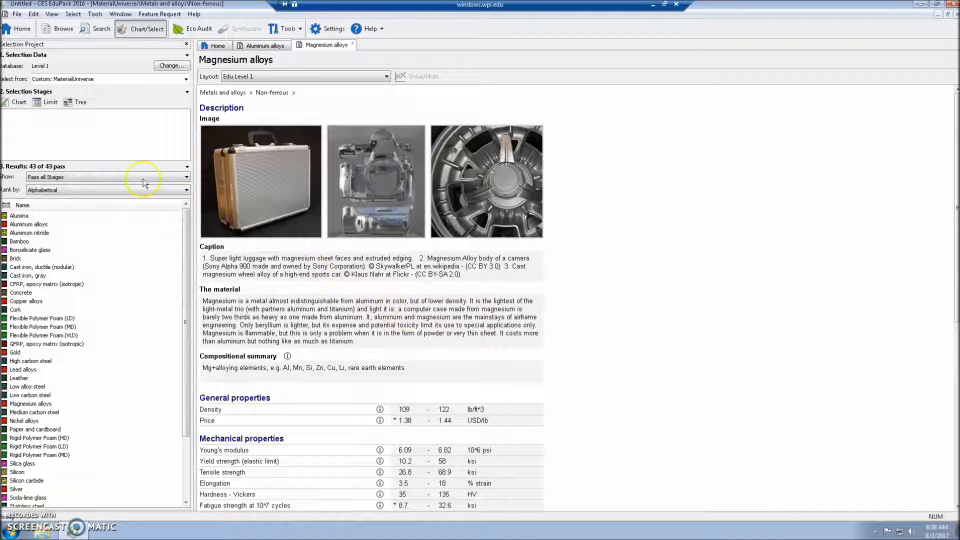
# Step: Add a chart stage to the selection project with no attribute assigned to either axis
pyautogui.click(18, 103)
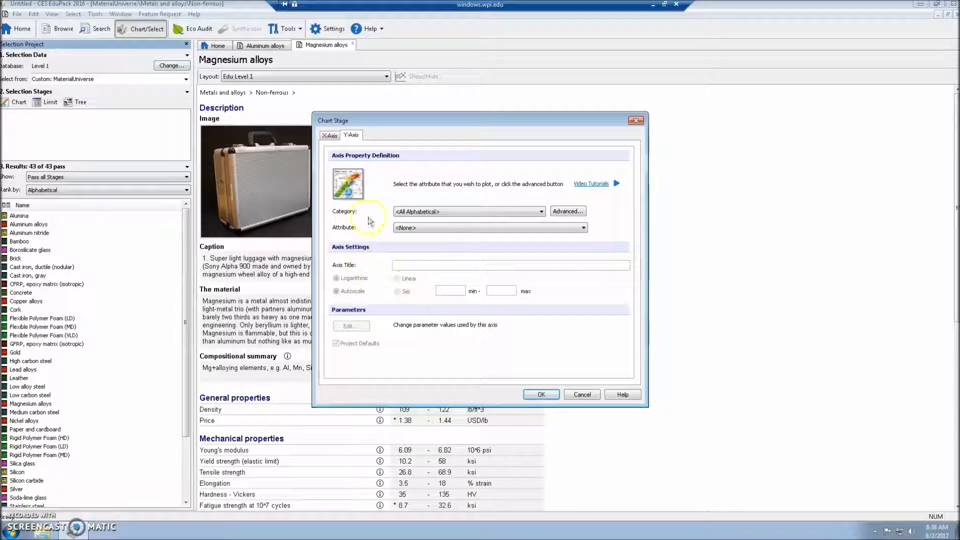
pyautogui.click(329, 135)
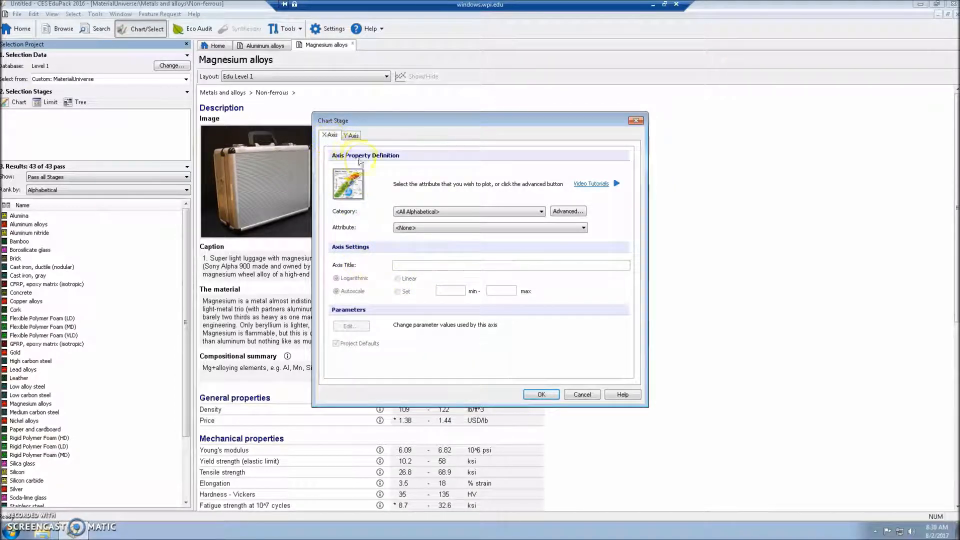
pyautogui.click(542, 395)
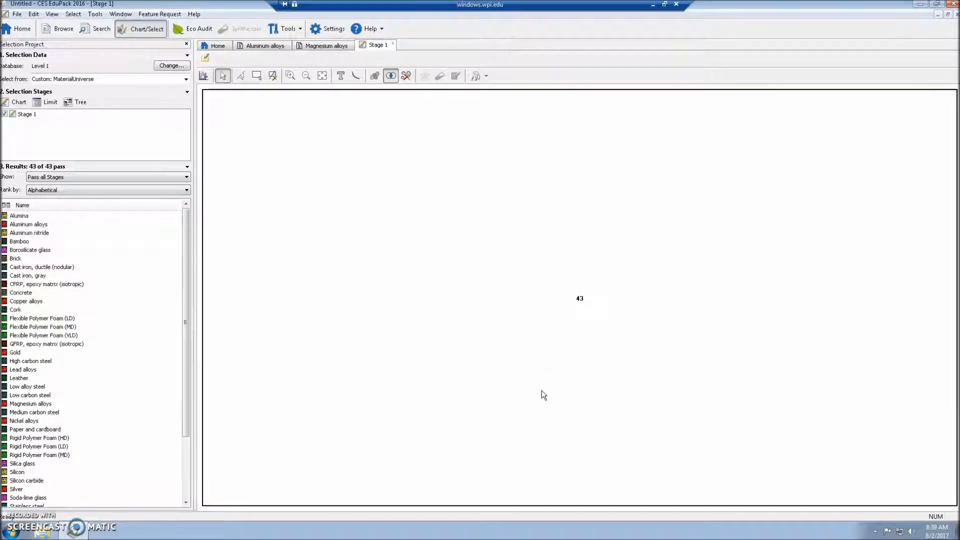
# Step: Edit Stage 1 to plot Density on the Y-axis, keeping the logarithmic autoscale settings
pyautogui.click(27, 115)
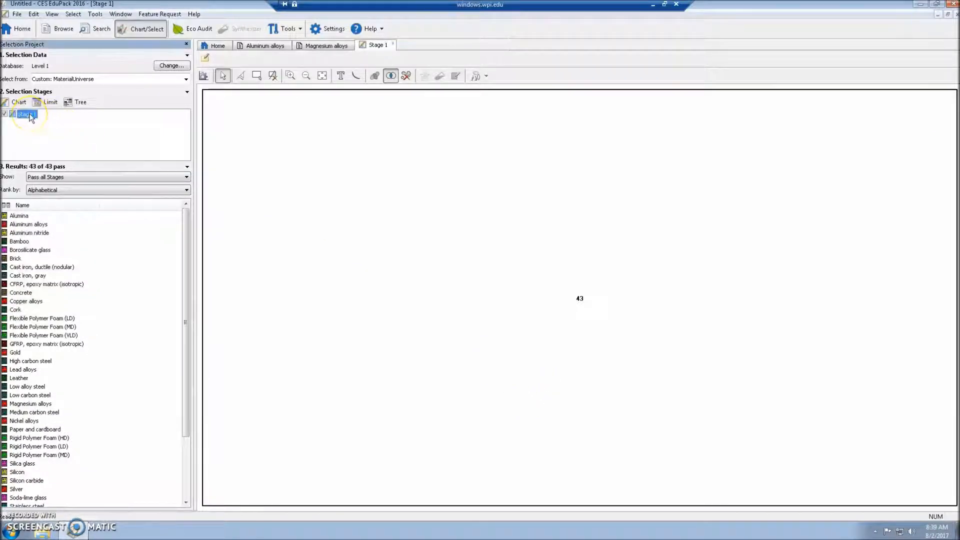
pyautogui.rightClick(31, 117)
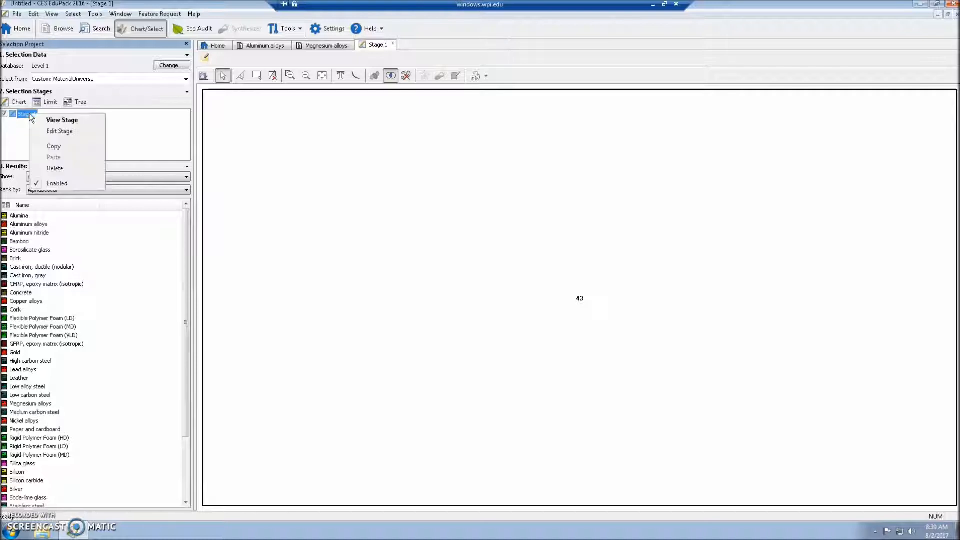
pyautogui.click(48, 131)
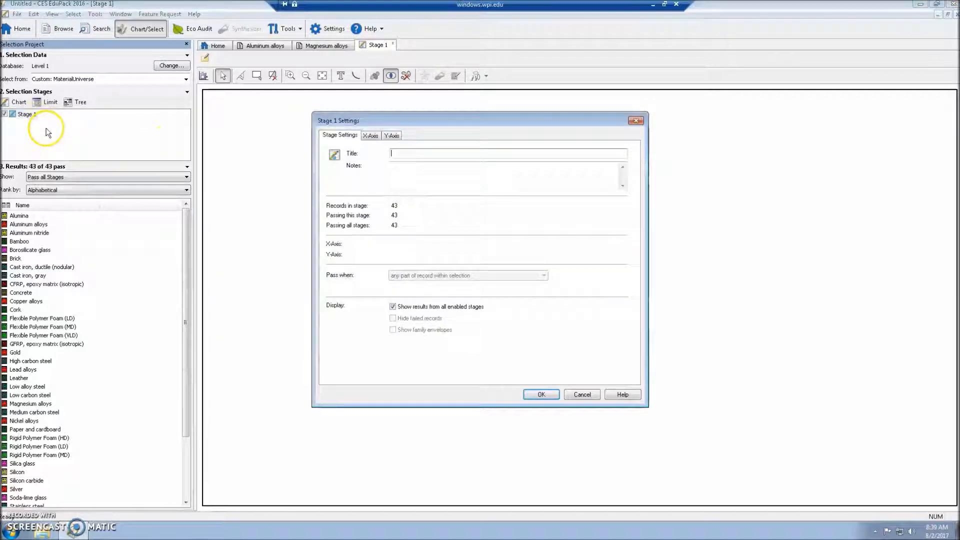
pyautogui.click(390, 136)
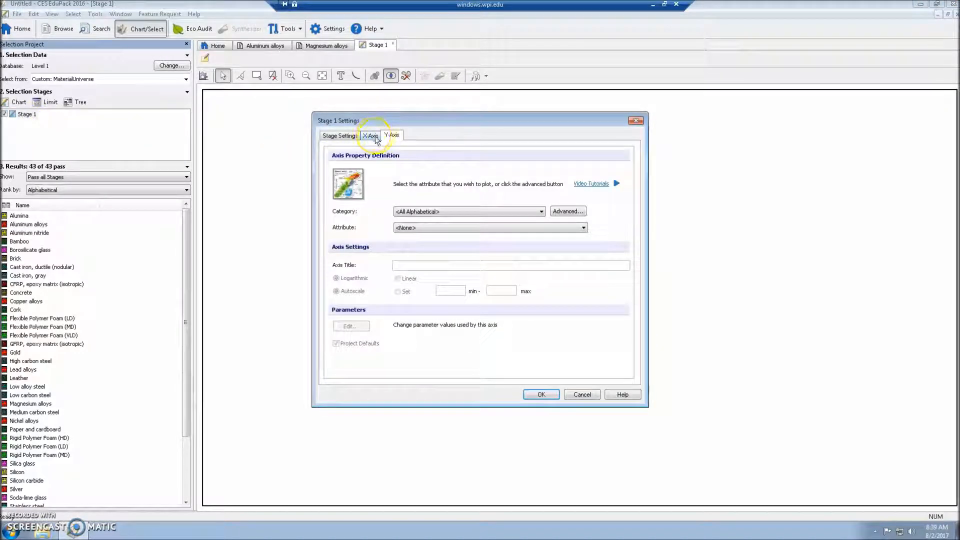
pyautogui.click(436, 228)
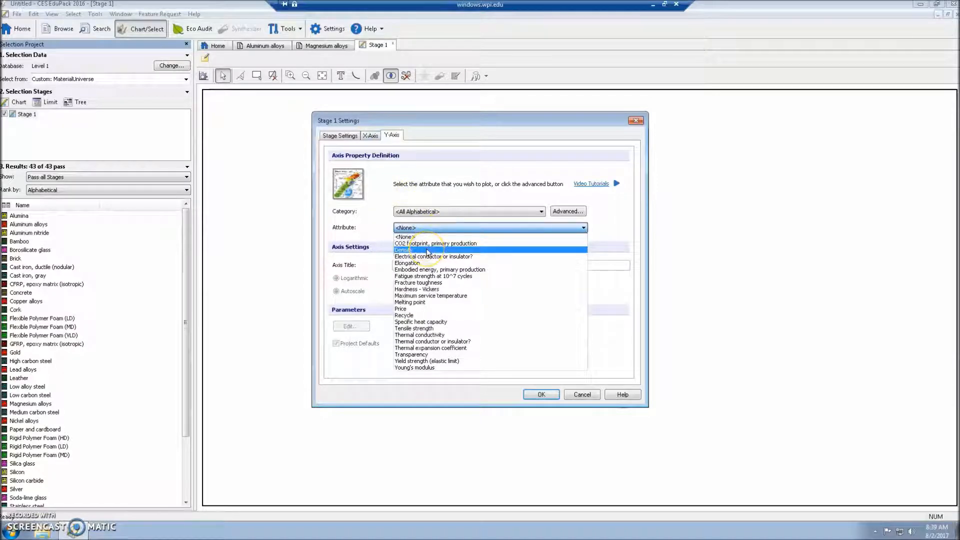
pyautogui.click(427, 250)
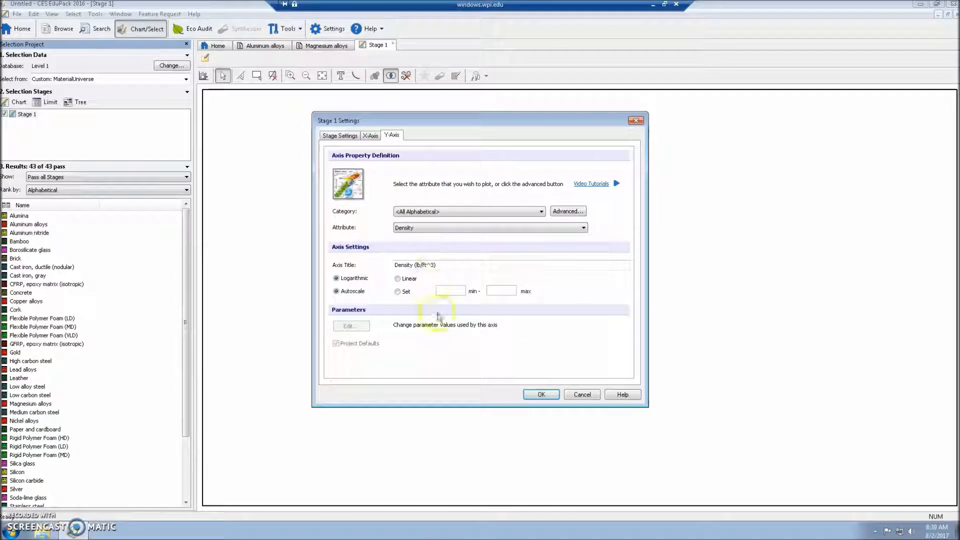
pyautogui.click(542, 394)
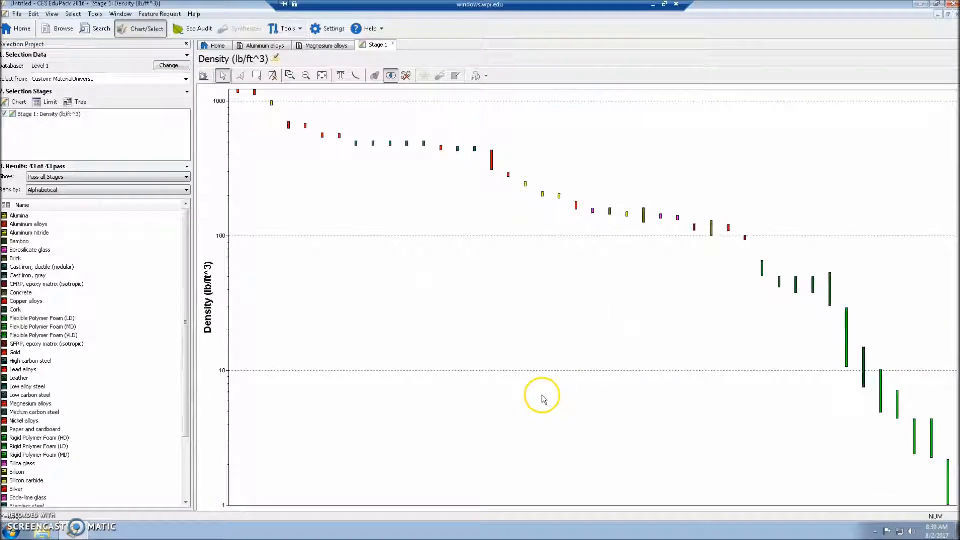
# Step: Open the datasheet of the Zinc alloys bar in the density chart and review its description and properties
pyautogui.click(266, 134)
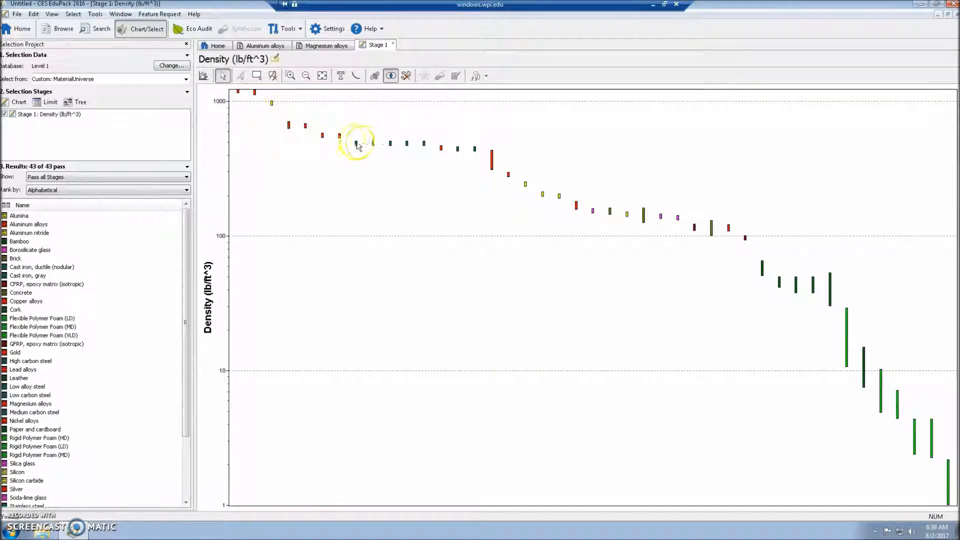
pyautogui.doubleClick(492, 161)
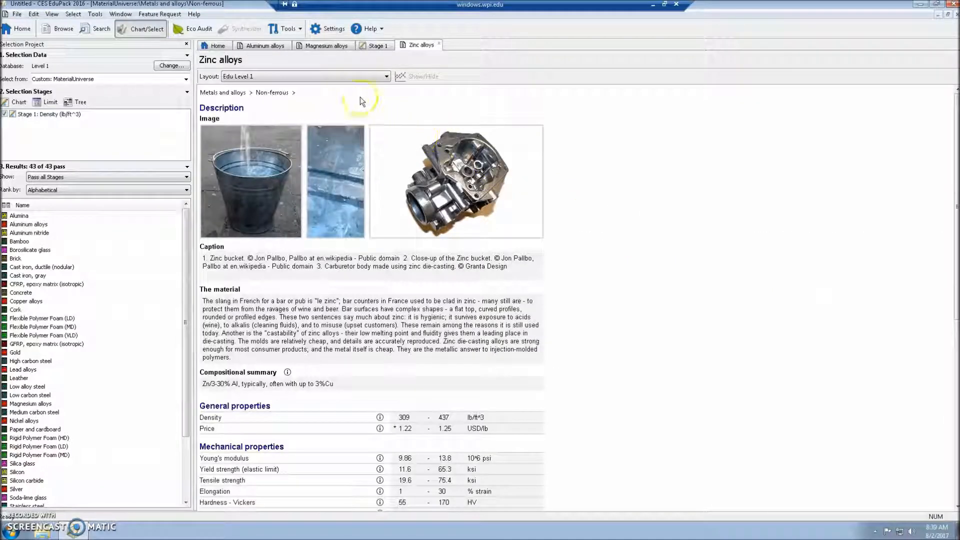
pyautogui.scroll(-5, 630, 196)
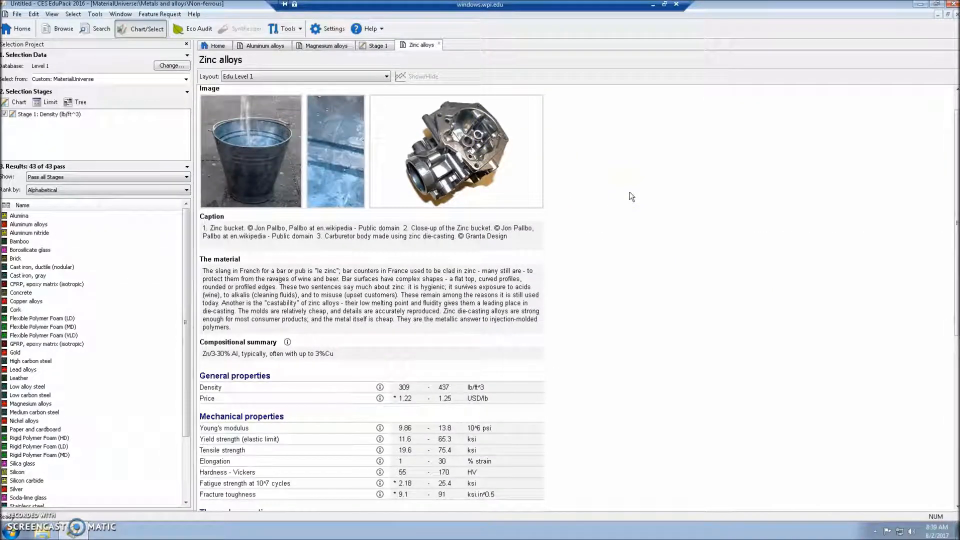
pyautogui.scroll(4, 631, 196)
pyautogui.scroll(1, 631, 196)
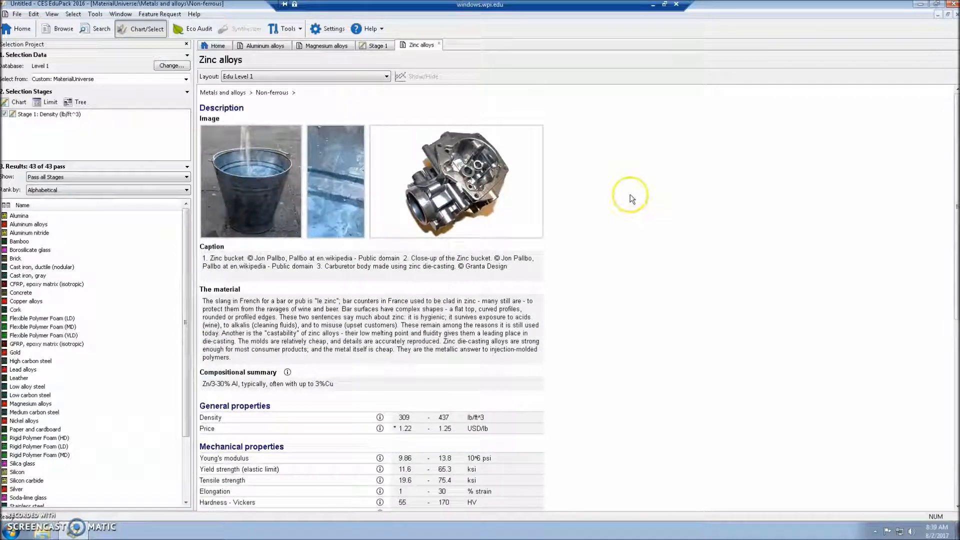
# Step: Revisit the Magnesium alloys datasheet and return to the Stage 1 density chart
pyautogui.click(265, 46)
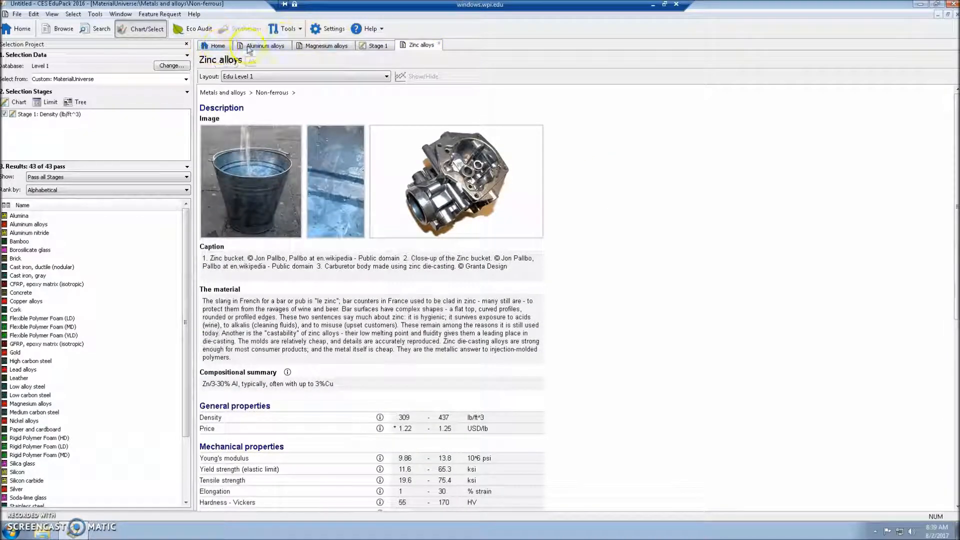
pyautogui.click(306, 46)
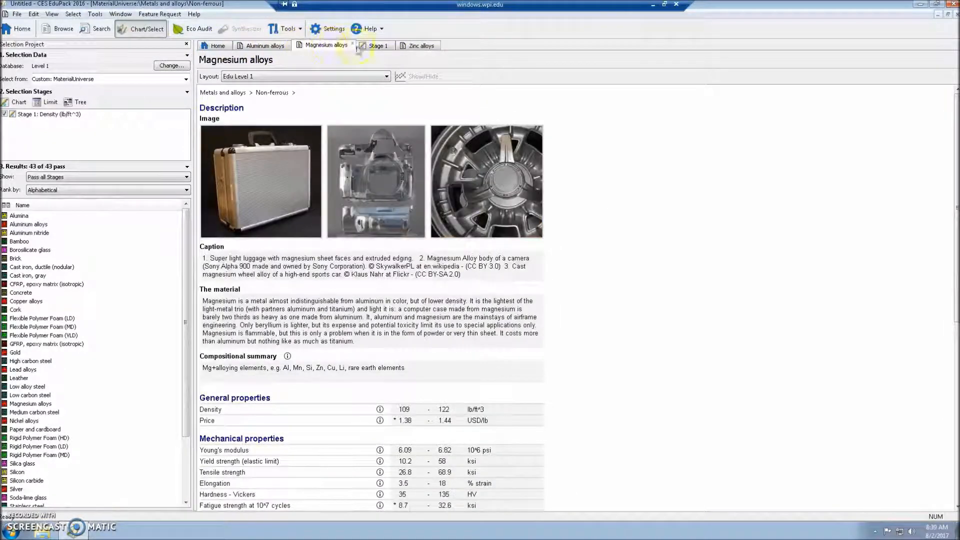
pyautogui.click(370, 47)
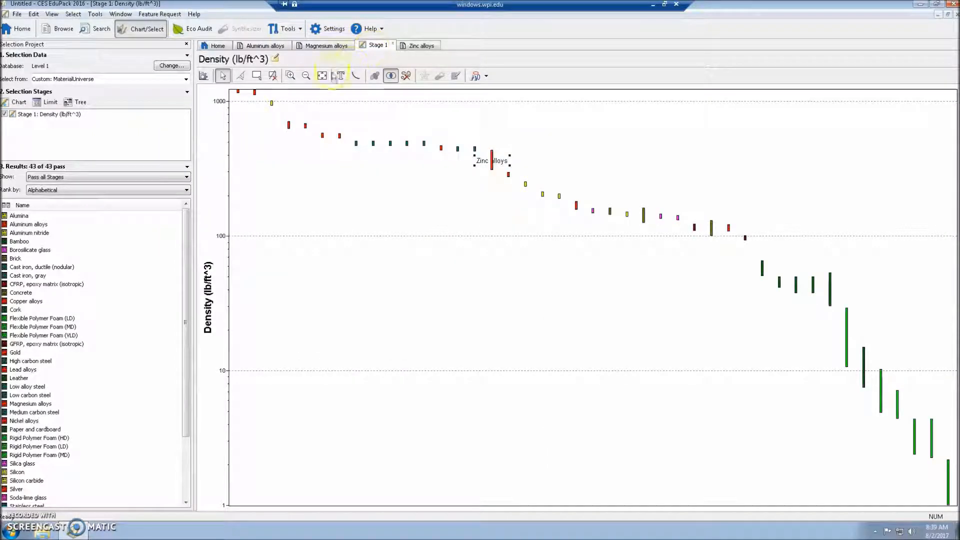
# Step: Add a limit stage to the selection project and expand its General and Mechanical property criteria
pyautogui.click(49, 103)
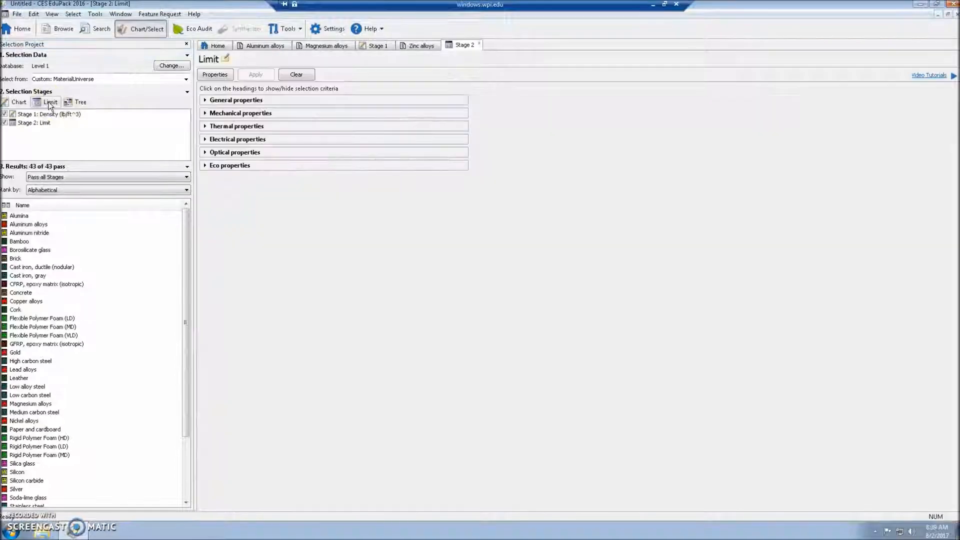
pyautogui.click(207, 114)
pyautogui.click(203, 101)
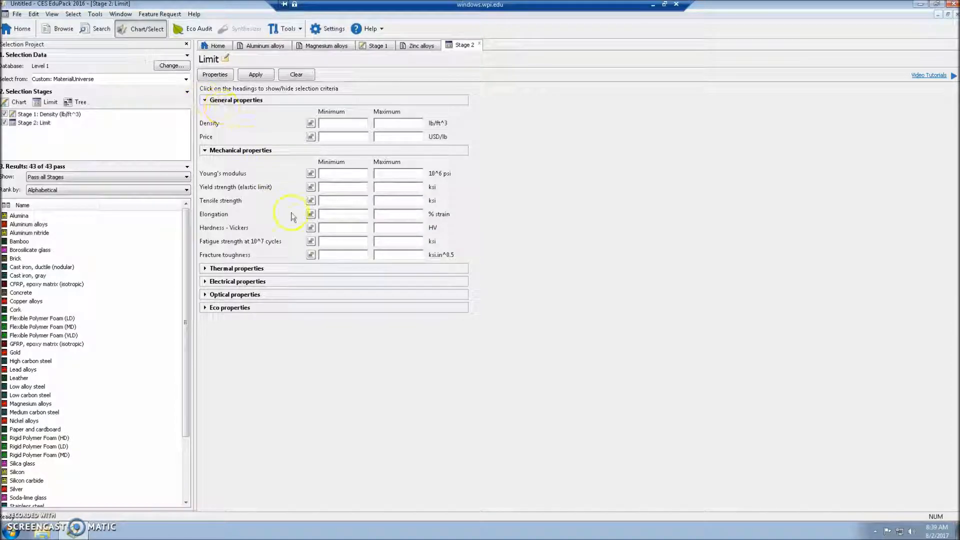
# Step: Check the Zinc alloys datasheet for reference and apply a maximum Young's modulus of 5 (10^6 psi) in the Stage 2 limits
pyautogui.click(415, 50)
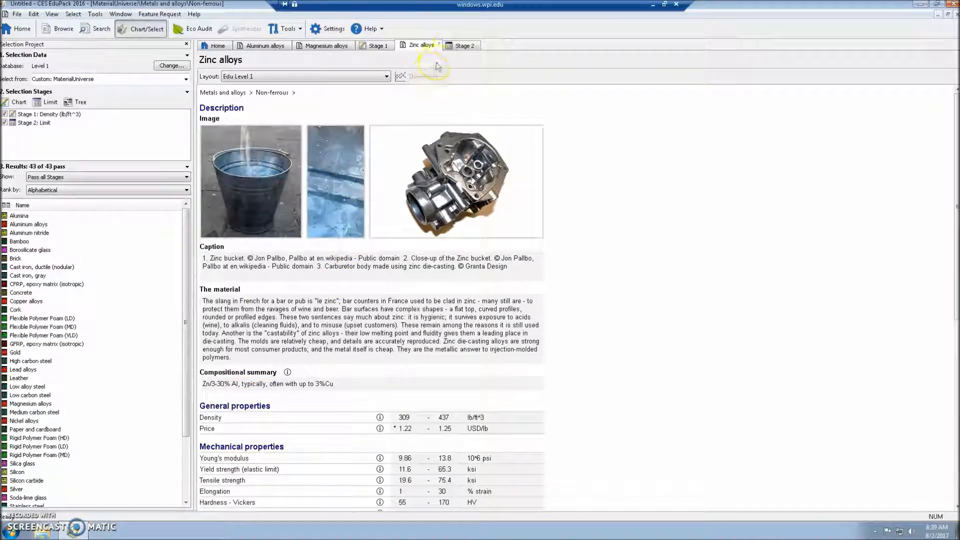
pyautogui.click(458, 45)
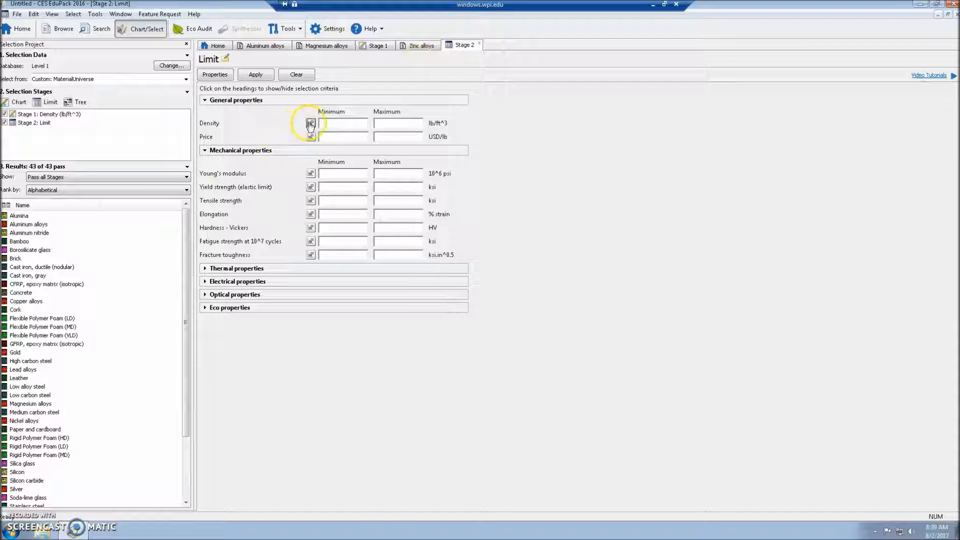
pyautogui.click(311, 173)
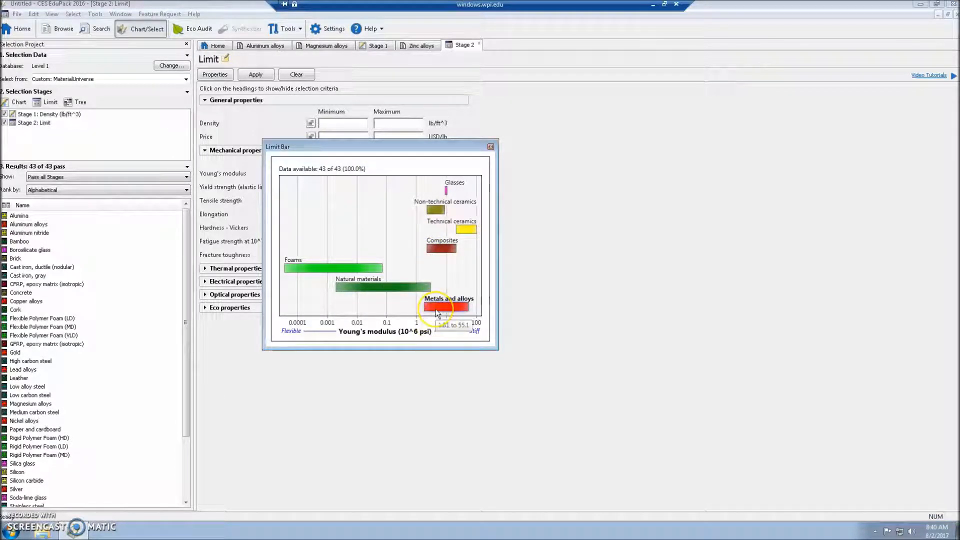
pyautogui.click(490, 147)
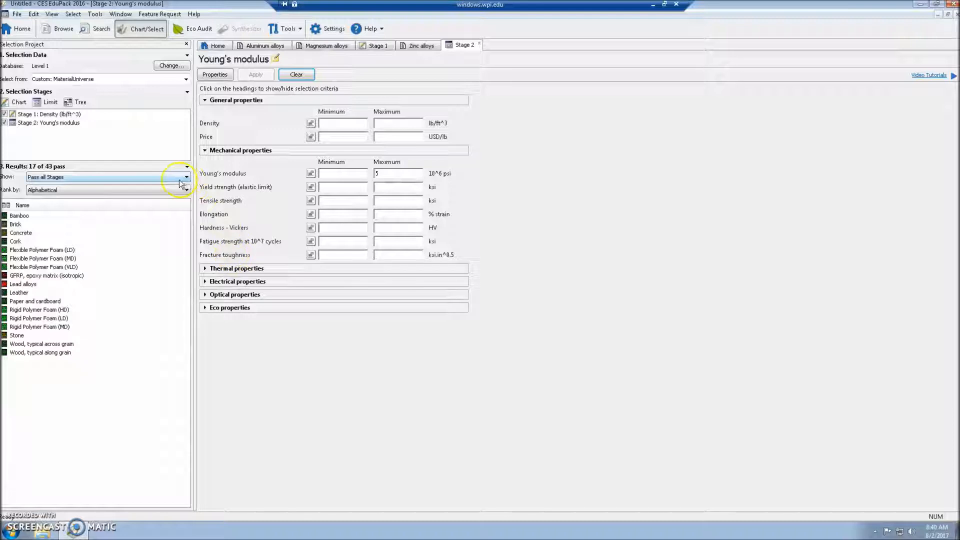
# Step: Change the selection project's database to Level 3 and look through the passing materials to the end of the list
pyautogui.click(55, 68)
pyautogui.click(161, 66)
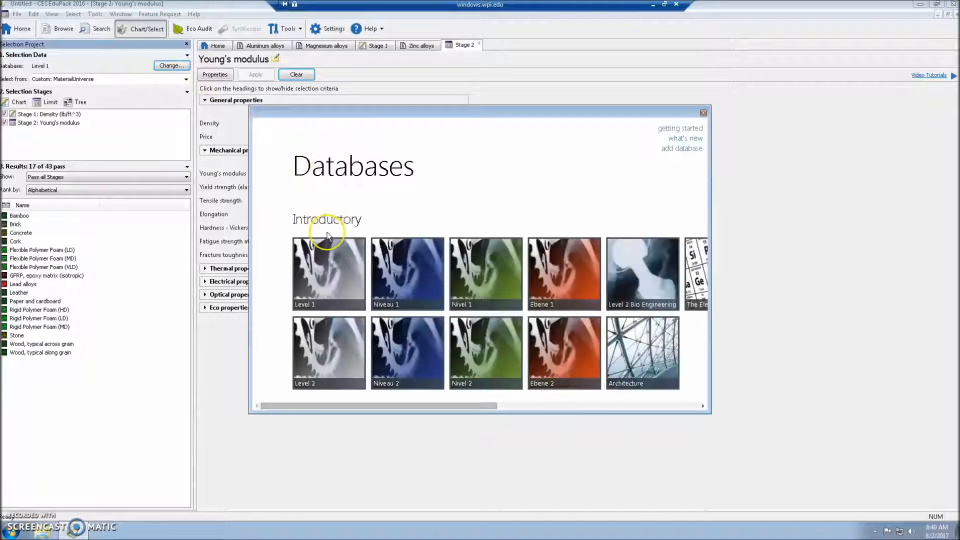
pyautogui.moveTo(368, 404); pyautogui.dragTo(598, 406)
pyautogui.click(404, 264)
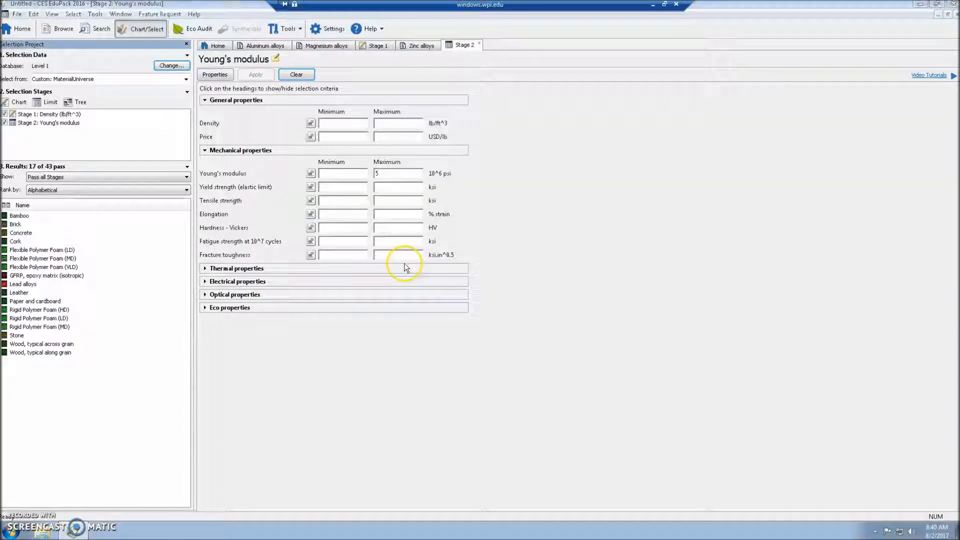
pyautogui.click(470, 285)
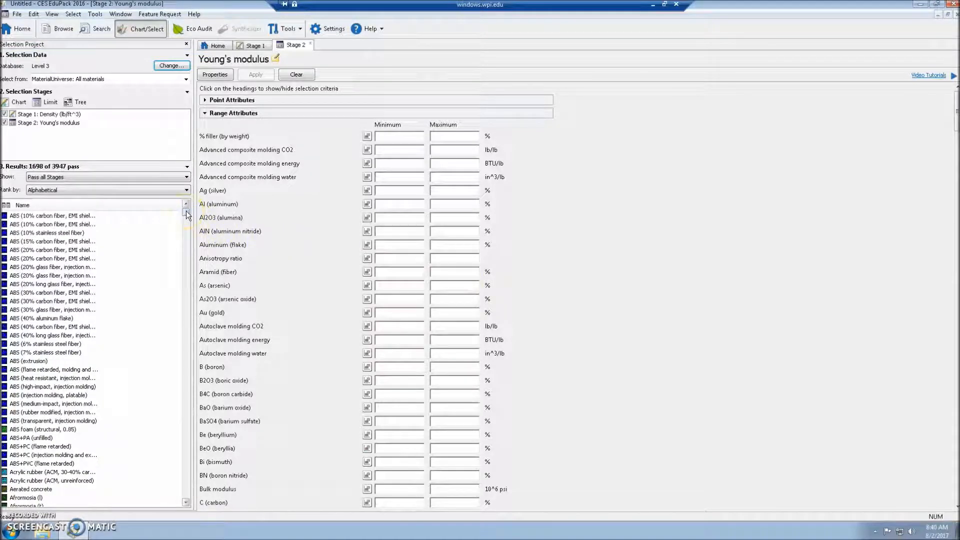
pyautogui.moveTo(188, 214); pyautogui.dragTo(189, 497)
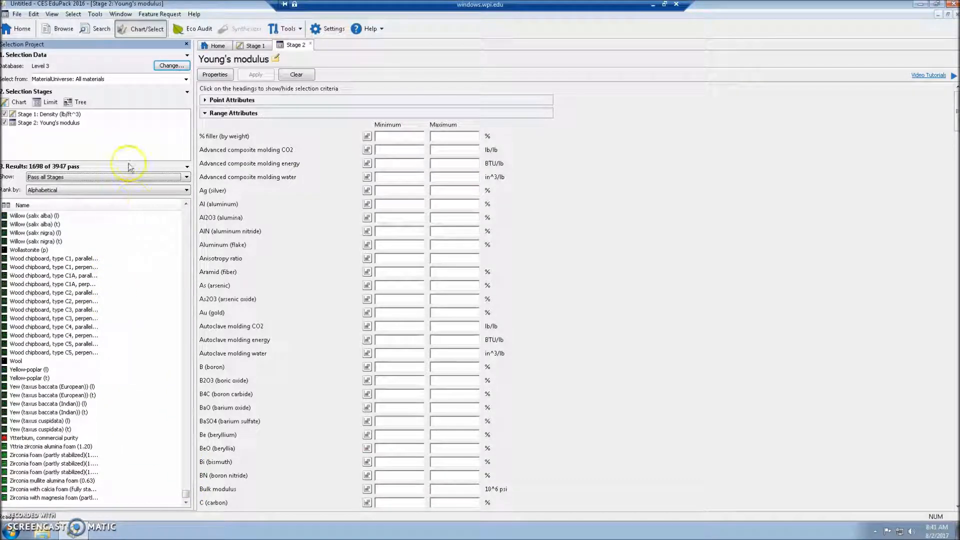
# Step: Browse the Level 3 MaterialUniverse through Metals and alloys and Non-ferrous, and open the Aluminum record
pyautogui.click(57, 31)
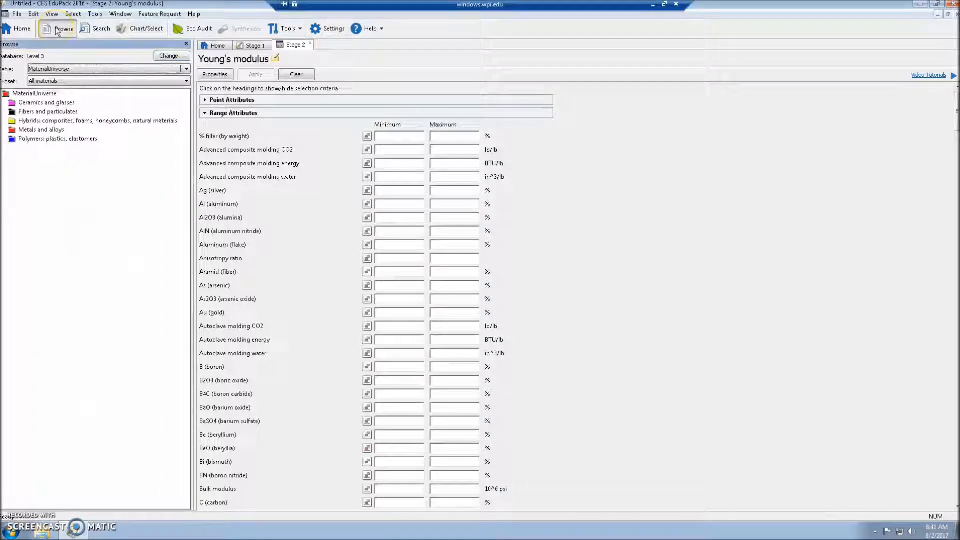
pyautogui.doubleClick(48, 130)
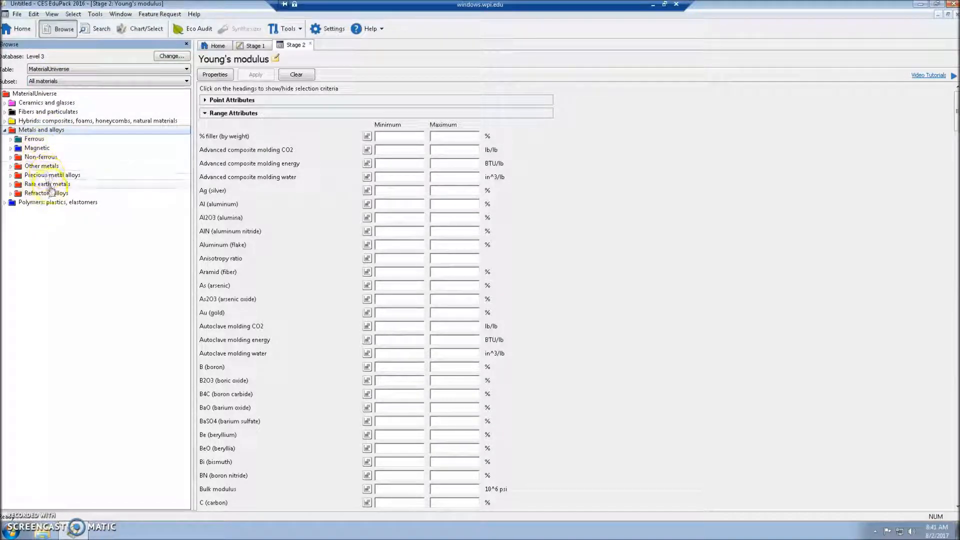
pyautogui.doubleClick(43, 157)
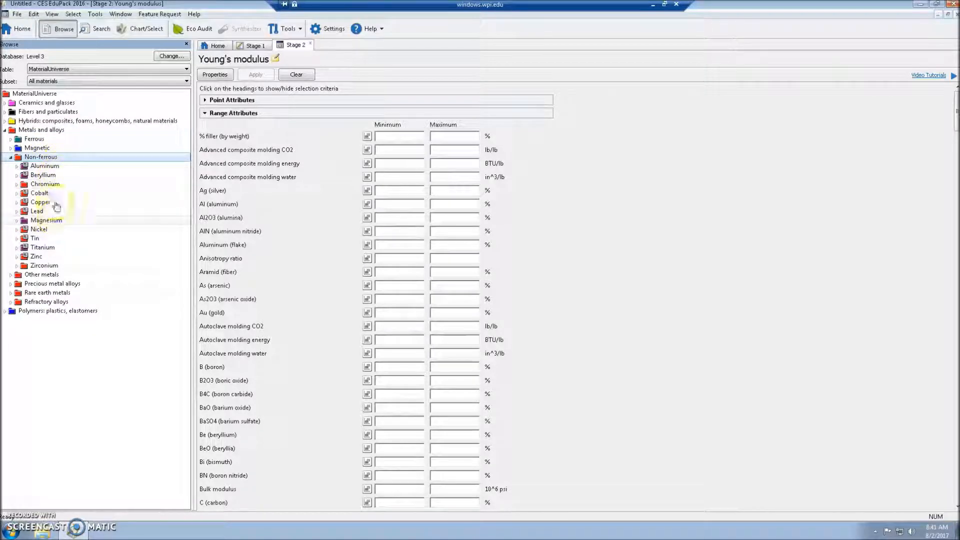
pyautogui.doubleClick(56, 168)
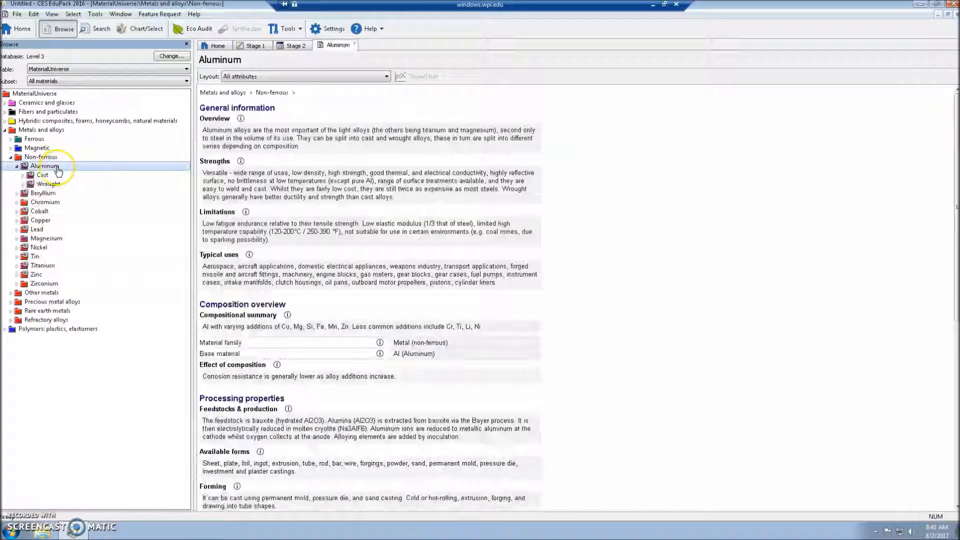
# Step: Expand the Cast and Wrought aluminum branches, including the cast pure Al and Si, Cu, Mg-alloyed series
pyautogui.click(23, 175)
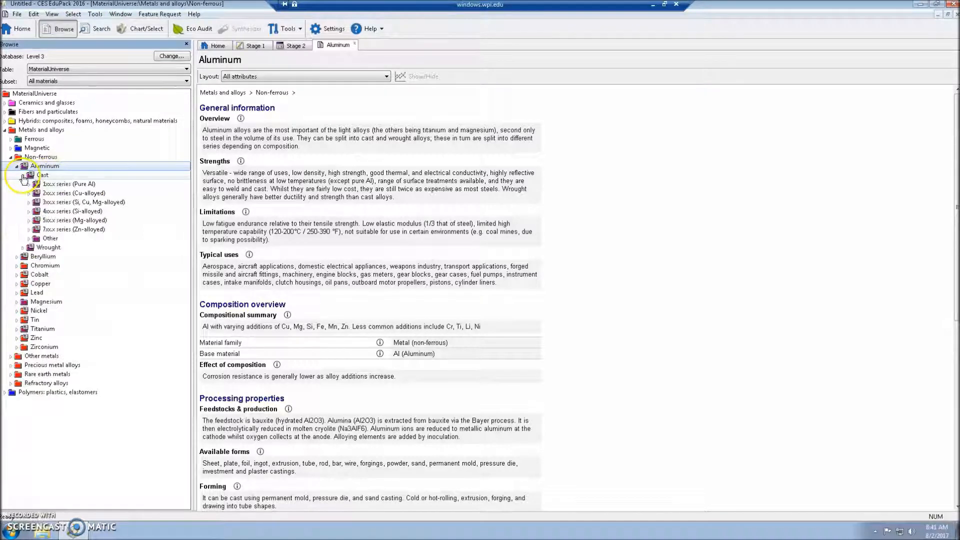
pyautogui.click(23, 248)
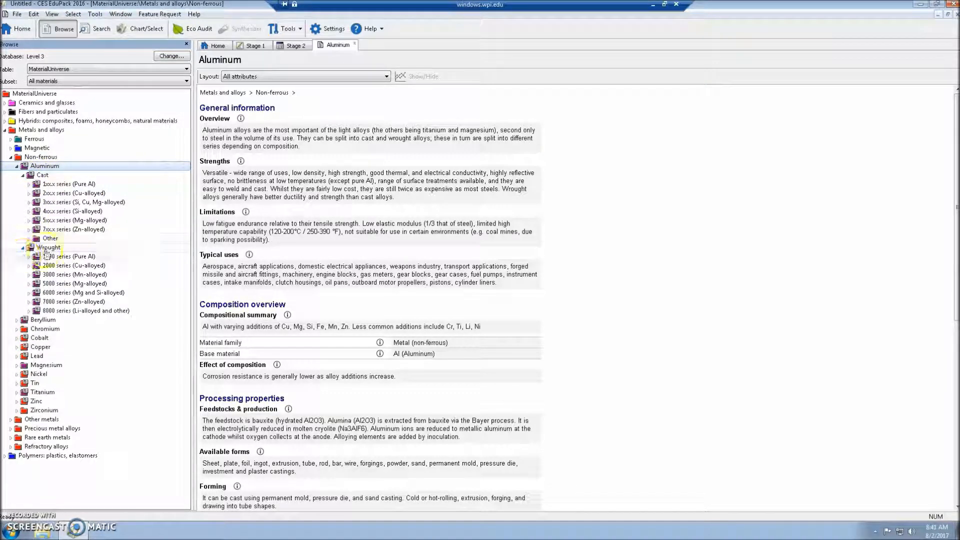
pyautogui.click(29, 184)
pyautogui.click(29, 211)
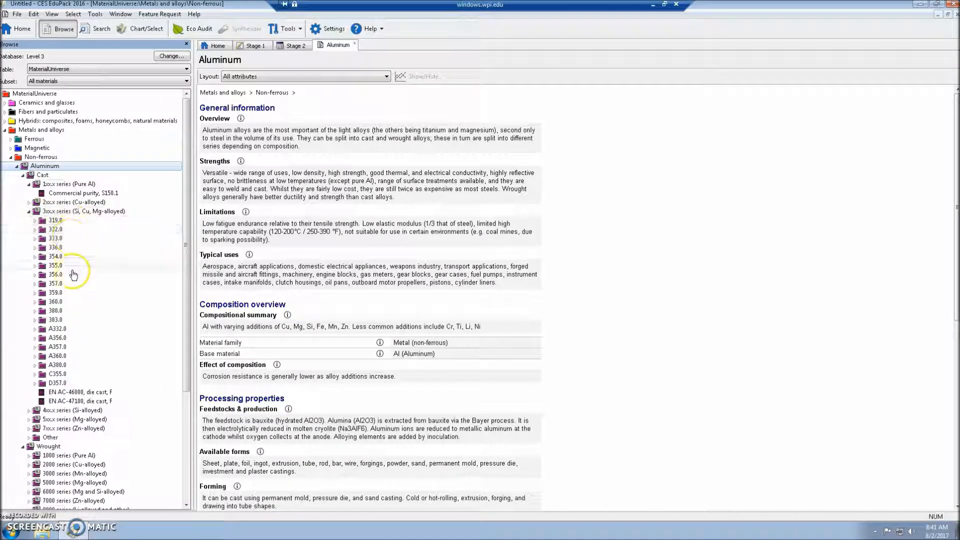
pyautogui.scroll(-1, 75, 297)
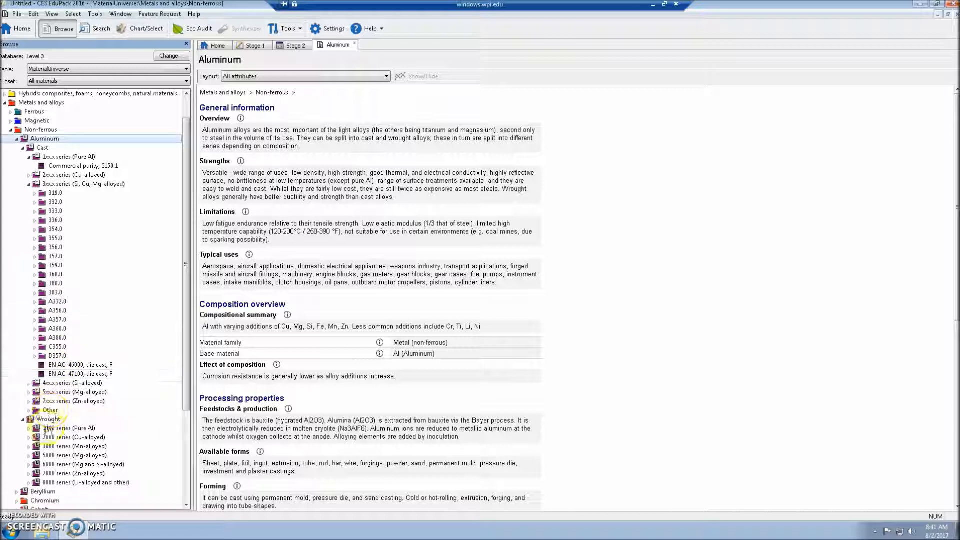
# Step: Expand the wrought 3000 series (Mn-alloyed) down to alloy 3004 and open its H11 datasheet
pyautogui.click(29, 447)
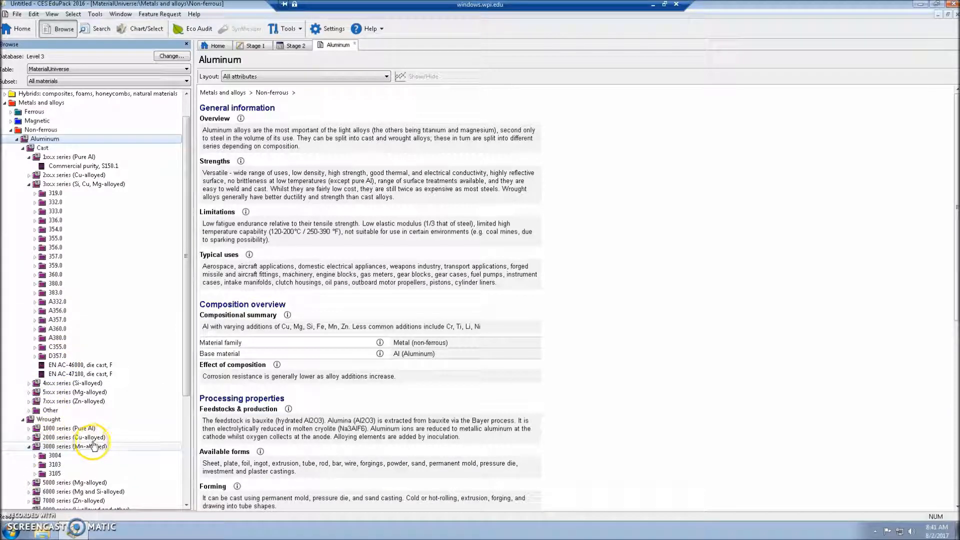
pyautogui.scroll(-1, 75, 440)
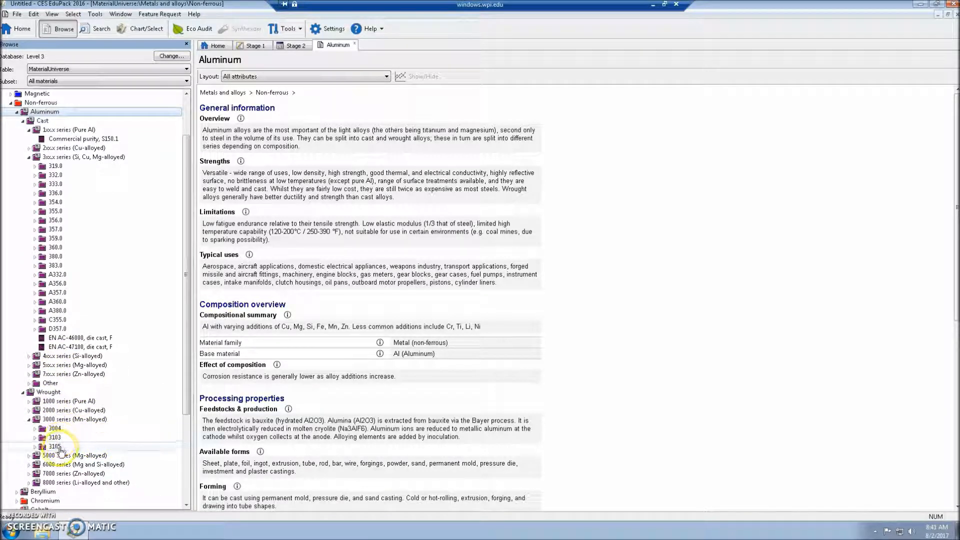
pyautogui.click(34, 429)
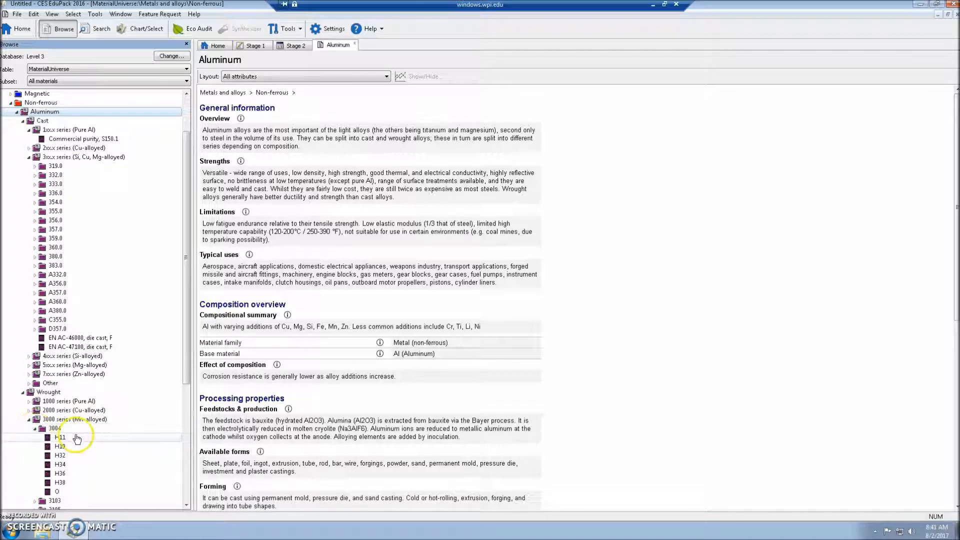
pyautogui.scroll(-1, 75, 434)
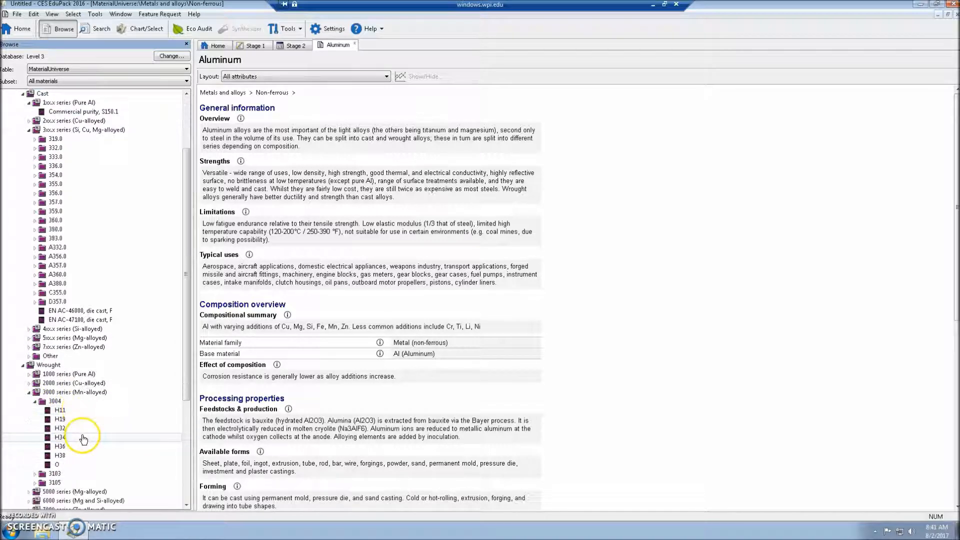
pyautogui.click(71, 413)
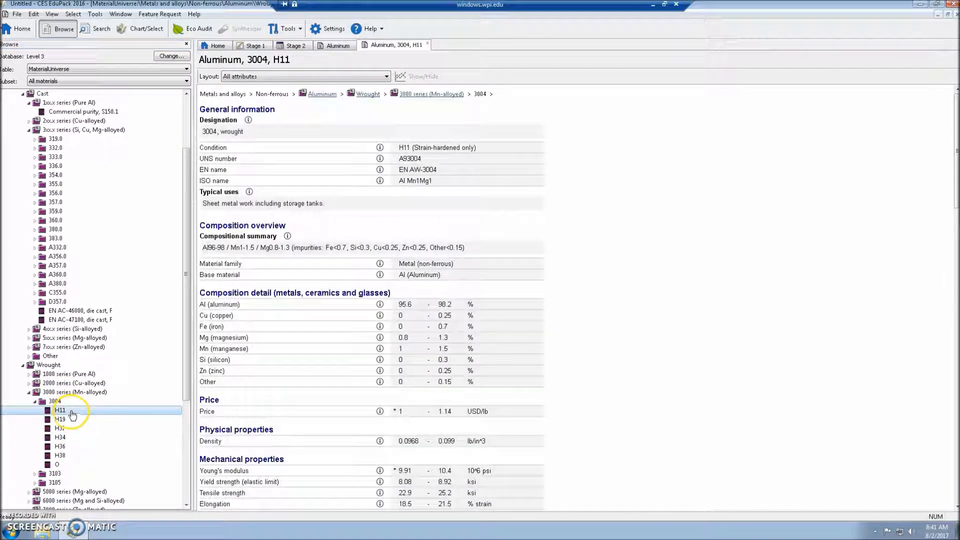
# Step: Open the wrought aluminum 3000 series (Mn-alloyed) record and review its composition and processing properties
pyautogui.click(80, 393)
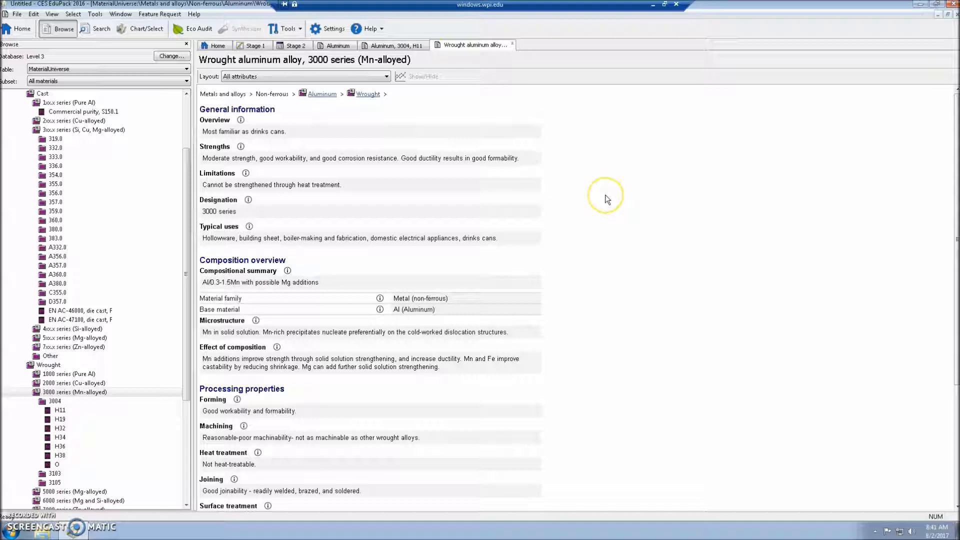
pyautogui.scroll(-5, 605, 195)
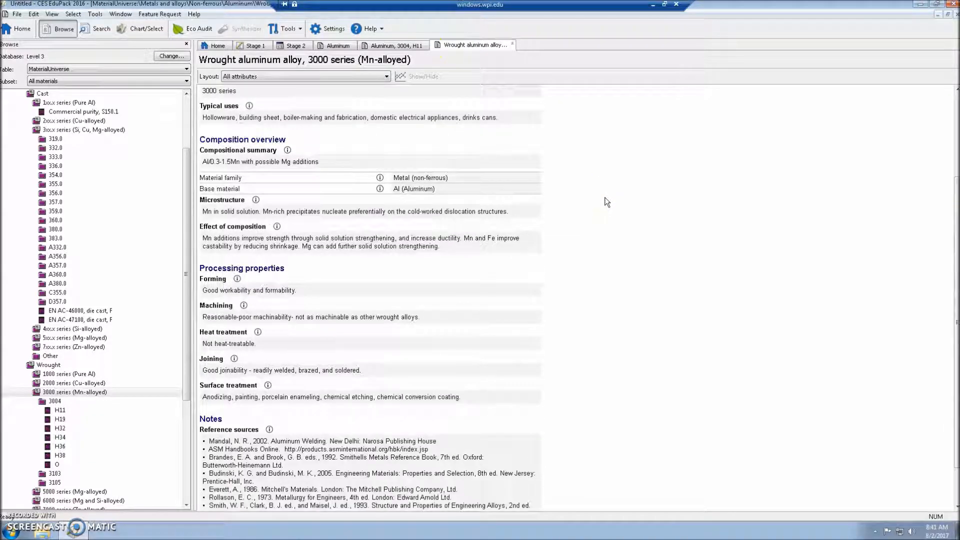
pyautogui.scroll(-2, 604, 199)
pyautogui.click(550, 360)
pyautogui.scroll(8, 544, 371)
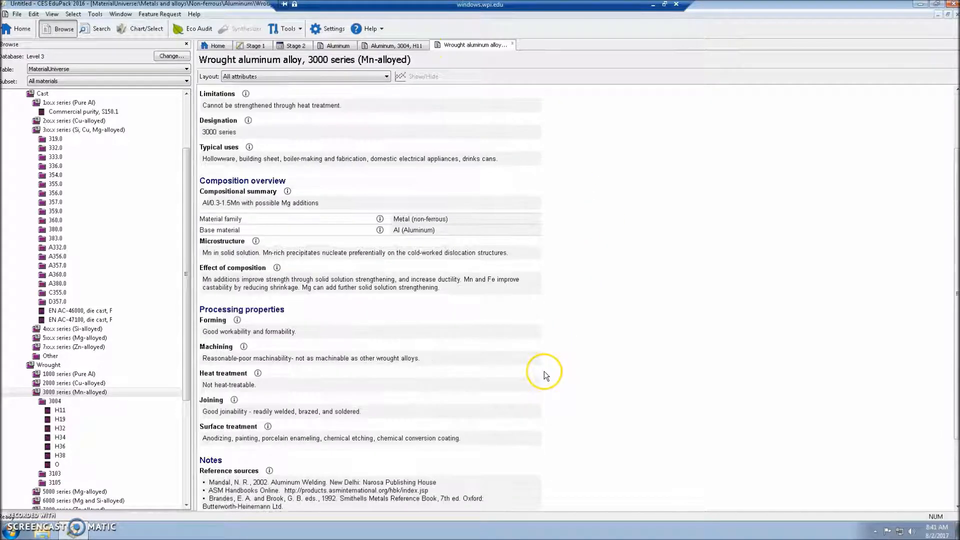
# Step: Return to the Aluminum, 3004, H11 datasheet and examine its composition detail, price, density and mechanical properties
pyautogui.click(401, 46)
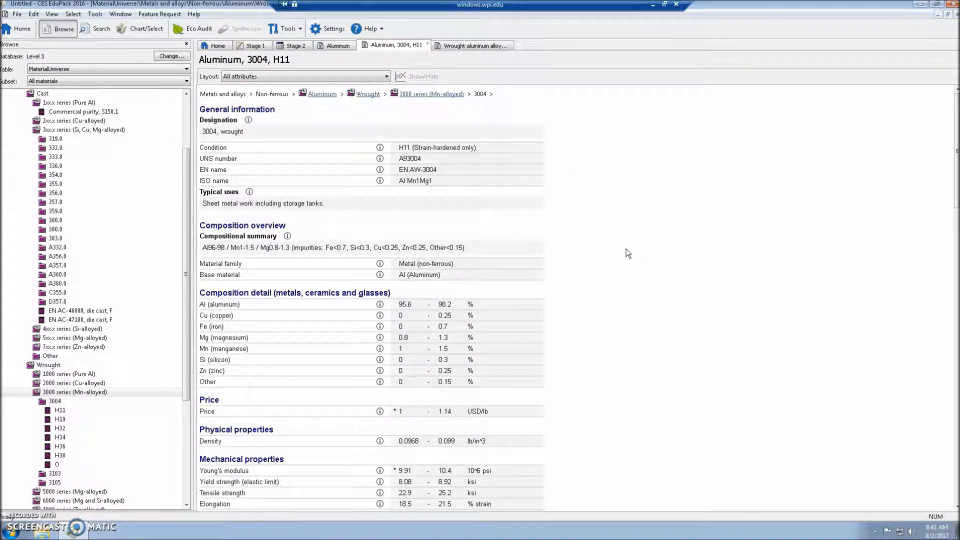
pyautogui.scroll(-5, 628, 254)
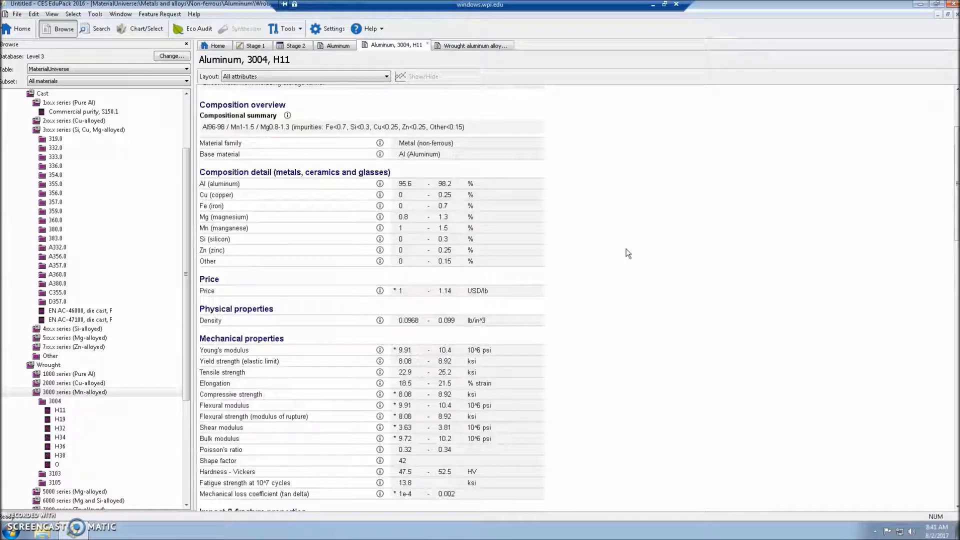
pyautogui.scroll(-6, 628, 254)
pyautogui.scroll(7, 628, 254)
pyautogui.click(253, 215)
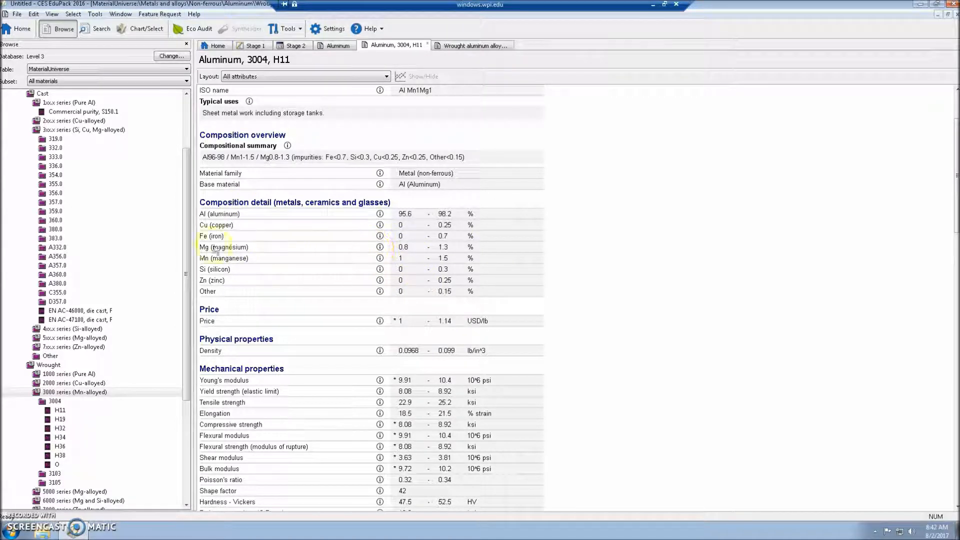
# Step: Go back to the top of the material tree and return to the selection project
pyautogui.moveTo(185, 246); pyautogui.dragTo(192, 184)
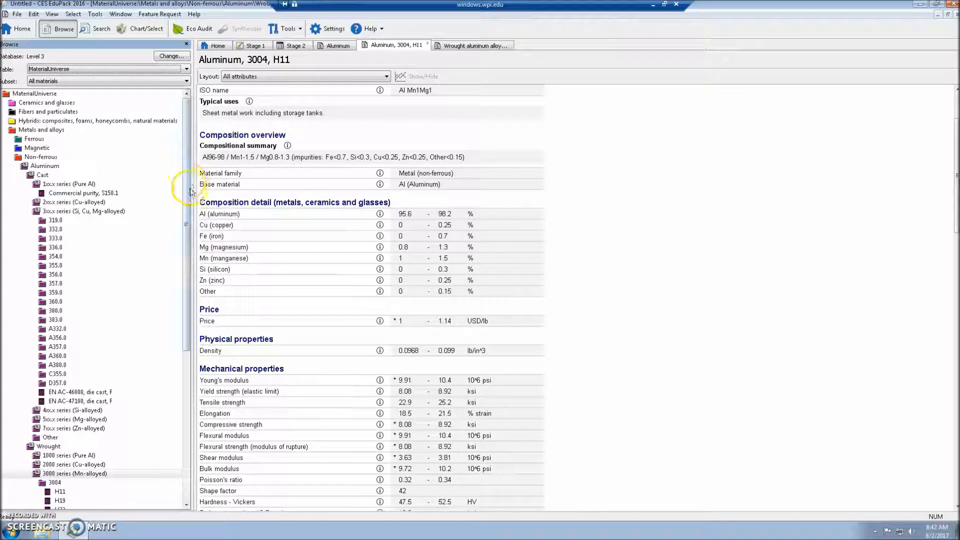
pyautogui.click(132, 35)
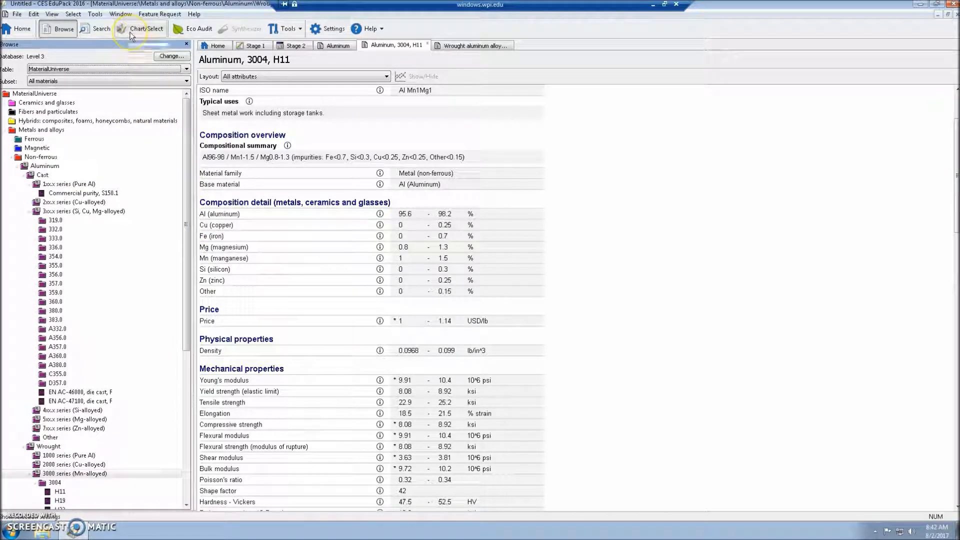